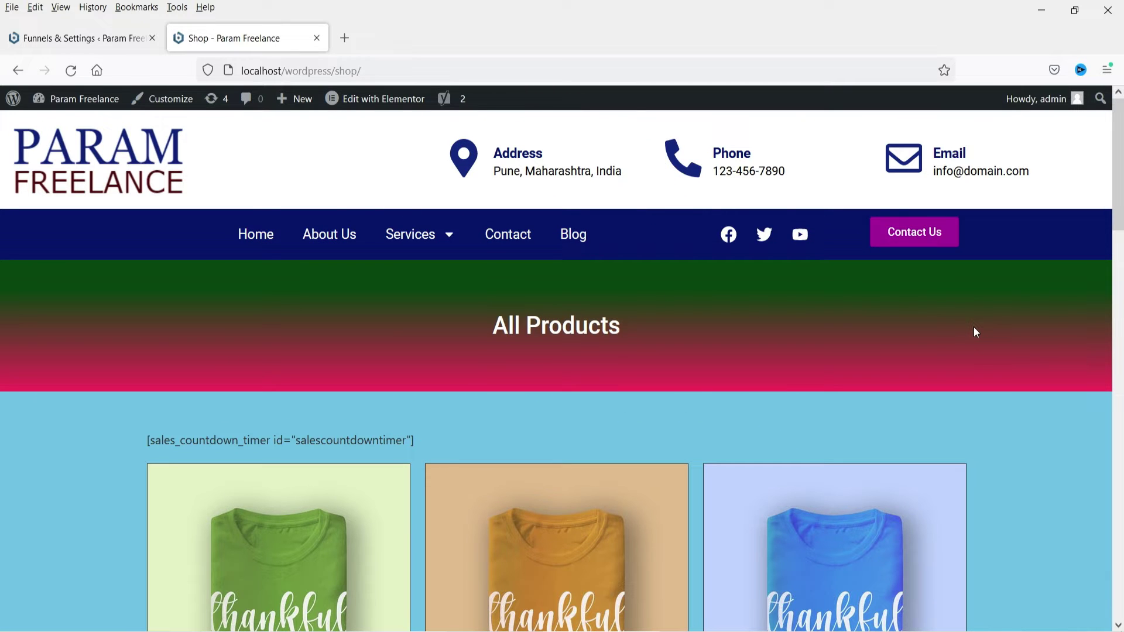
Open the Printed Brown Tshirt product page (₹300.00) from the shop listing.
scroll(974, 330, "down", 4)
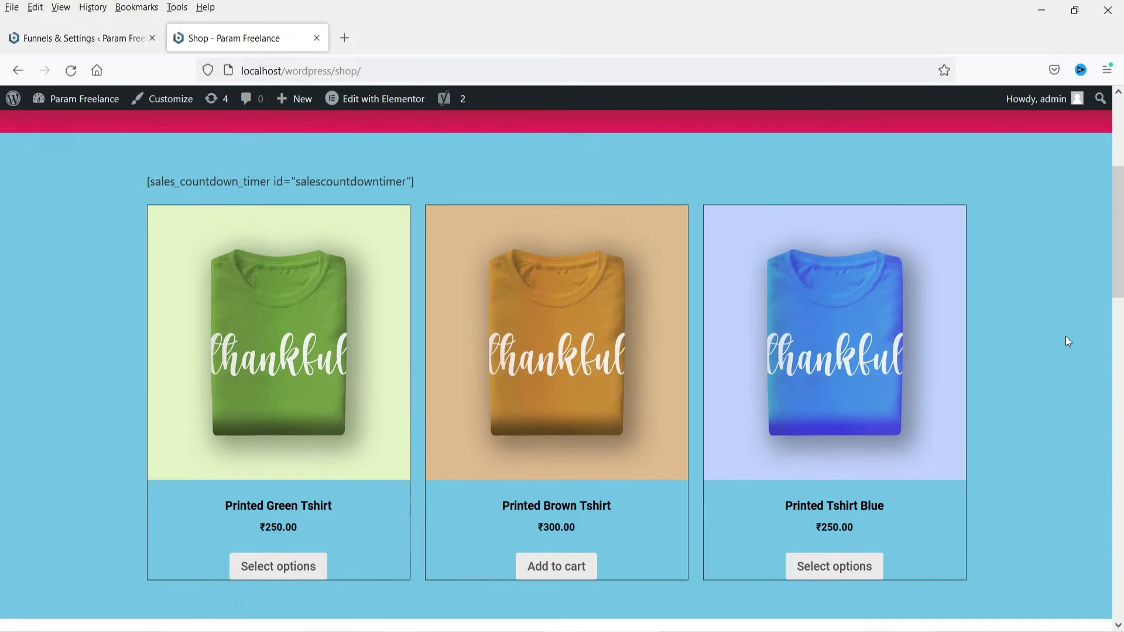
scroll(1068, 342, "down", 1)
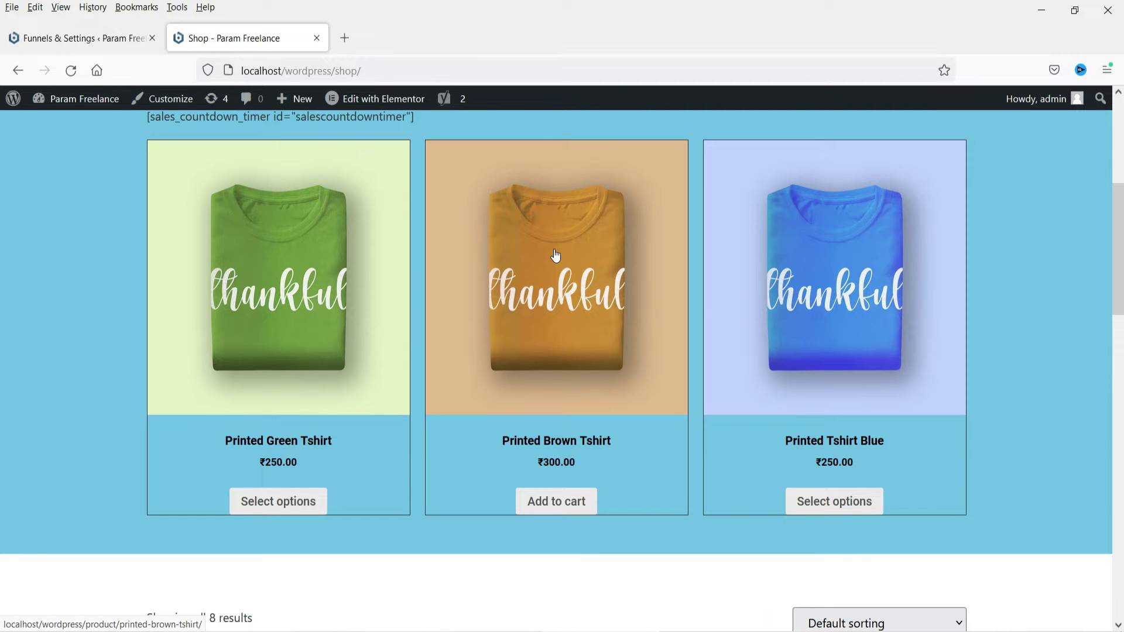
left_click(561, 295)
Add the Printed Brown Tshirt to the cart and view the cart.
scroll(1080, 302, "down", 5)
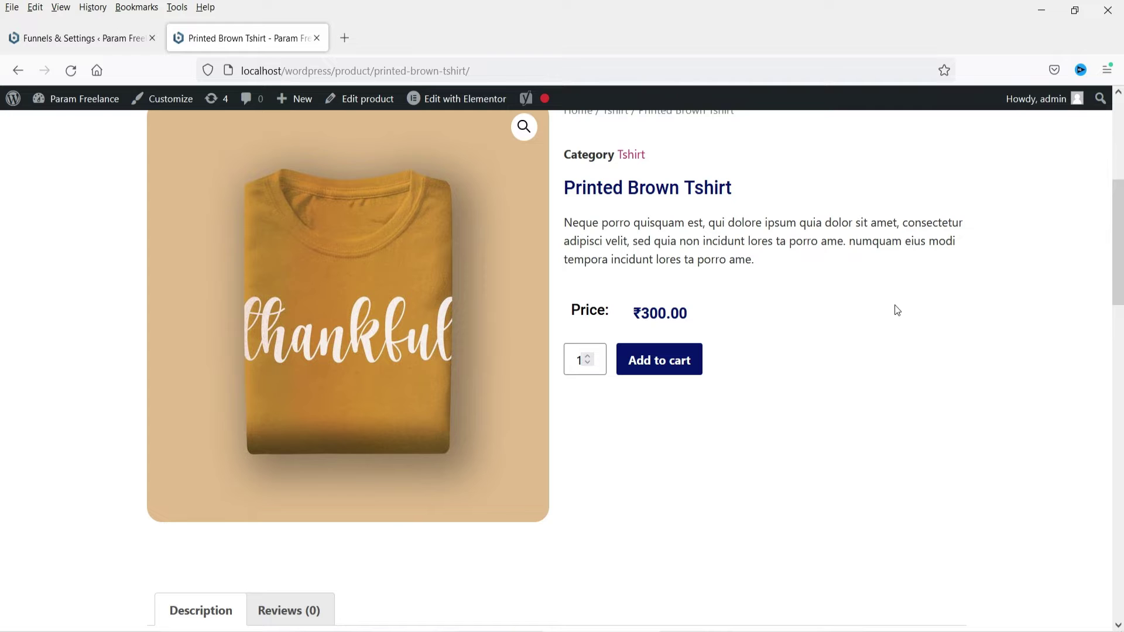
left_click(670, 359)
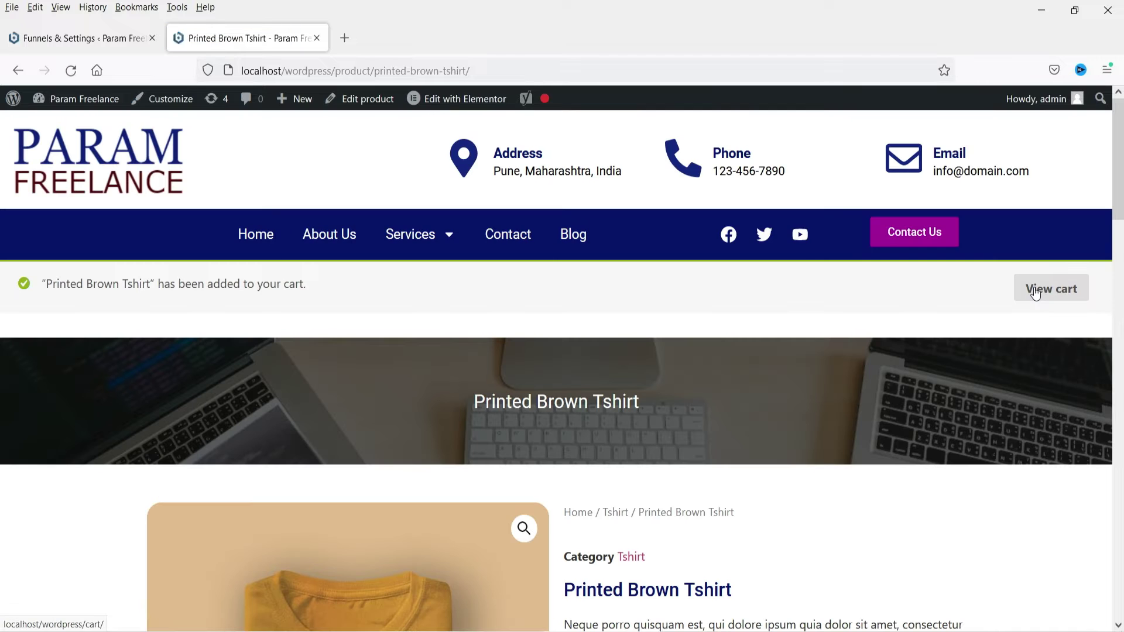
left_click(1033, 291)
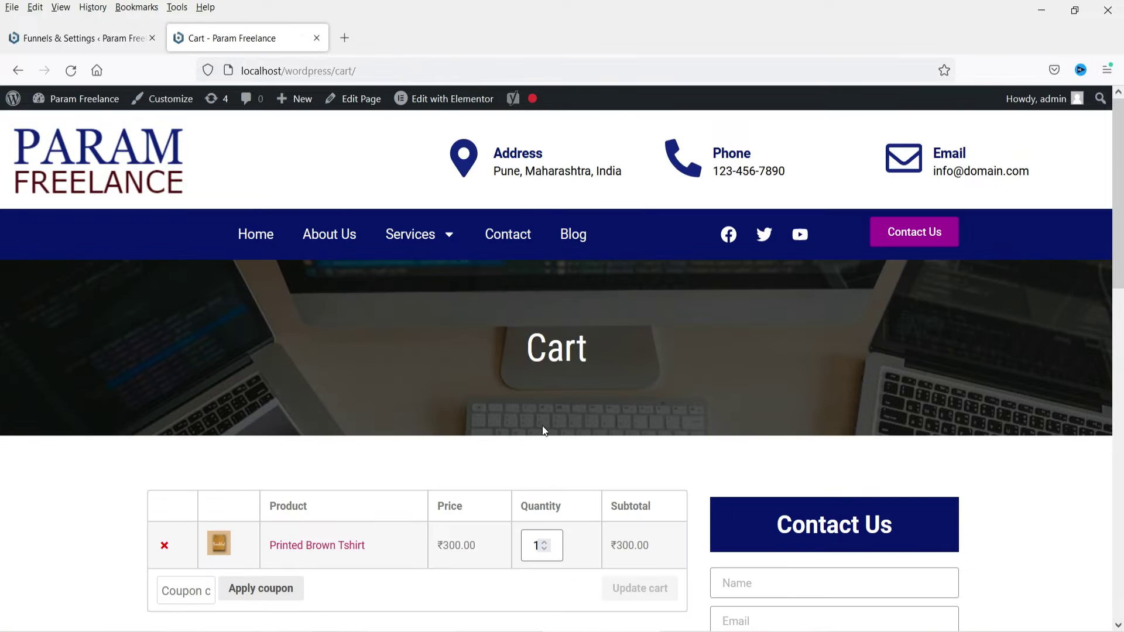
Check out and place the ₹300.00 order with cash on delivery.
scroll(310, 535, "down", 4)
left_click(556, 542)
scroll(171, 422, "down", 4)
scroll(715, 329, "down", 9)
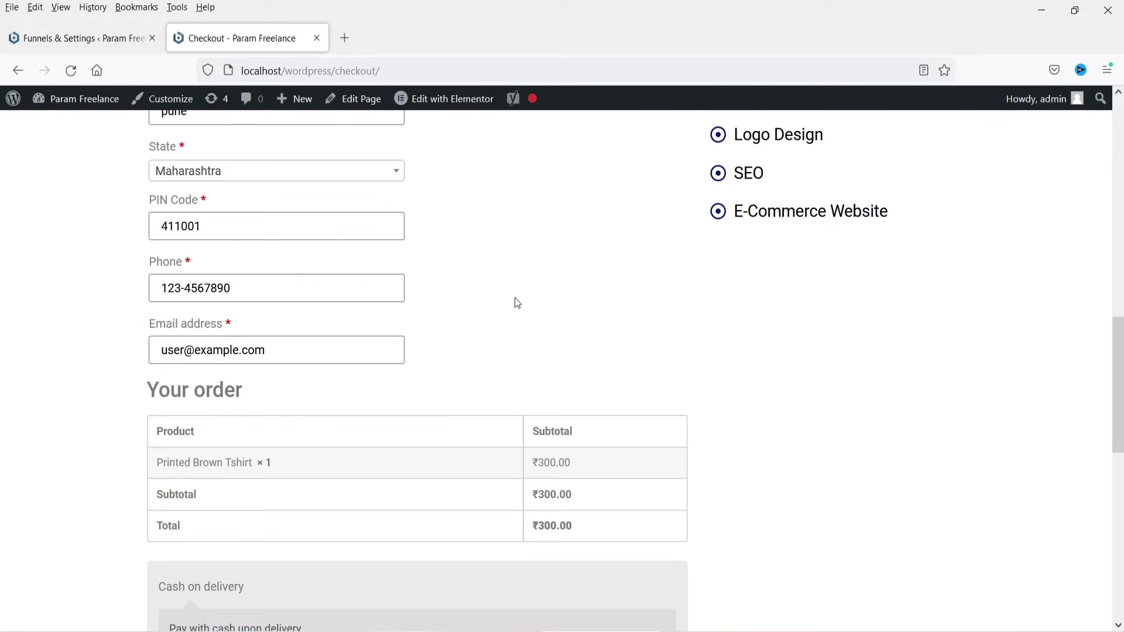
scroll(516, 299, "down", 3)
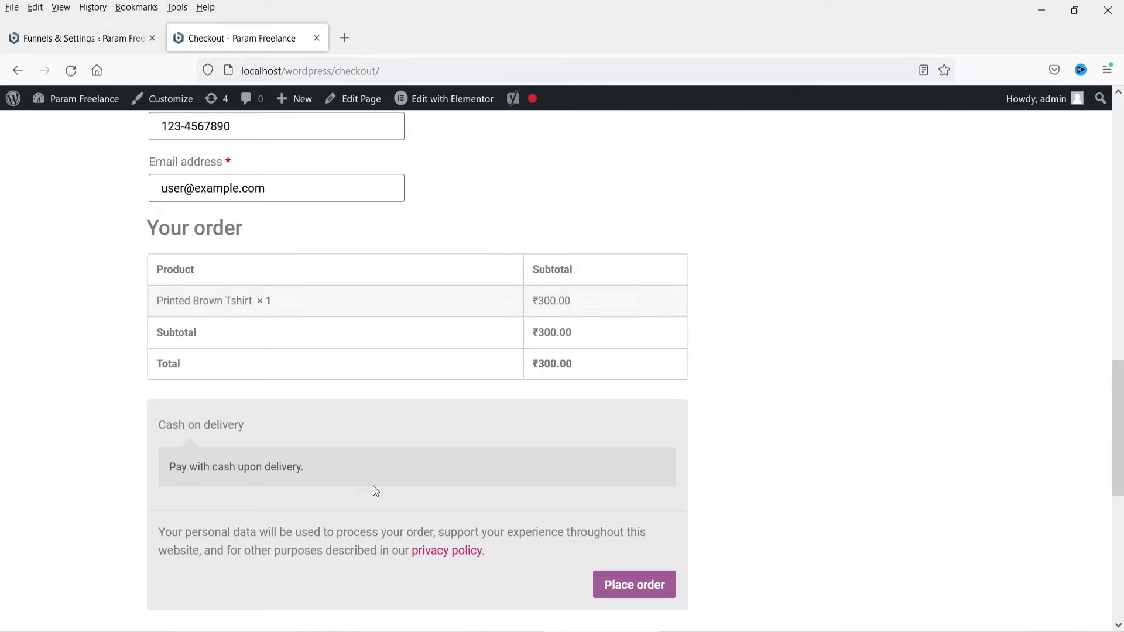
left_click(636, 585)
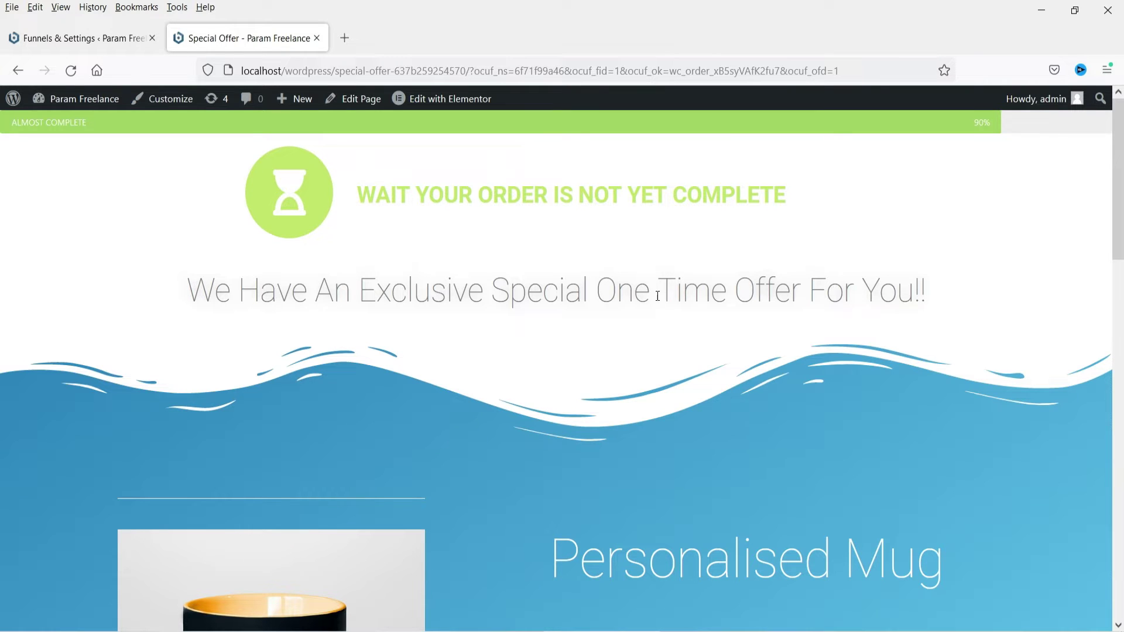
Decline the Personalised Mug offer and accept the ₹90.00 Father's Day Coffee Mug, totalling ₹390.00.
scroll(657, 296, "down", 4)
scroll(668, 287, "down", 3)
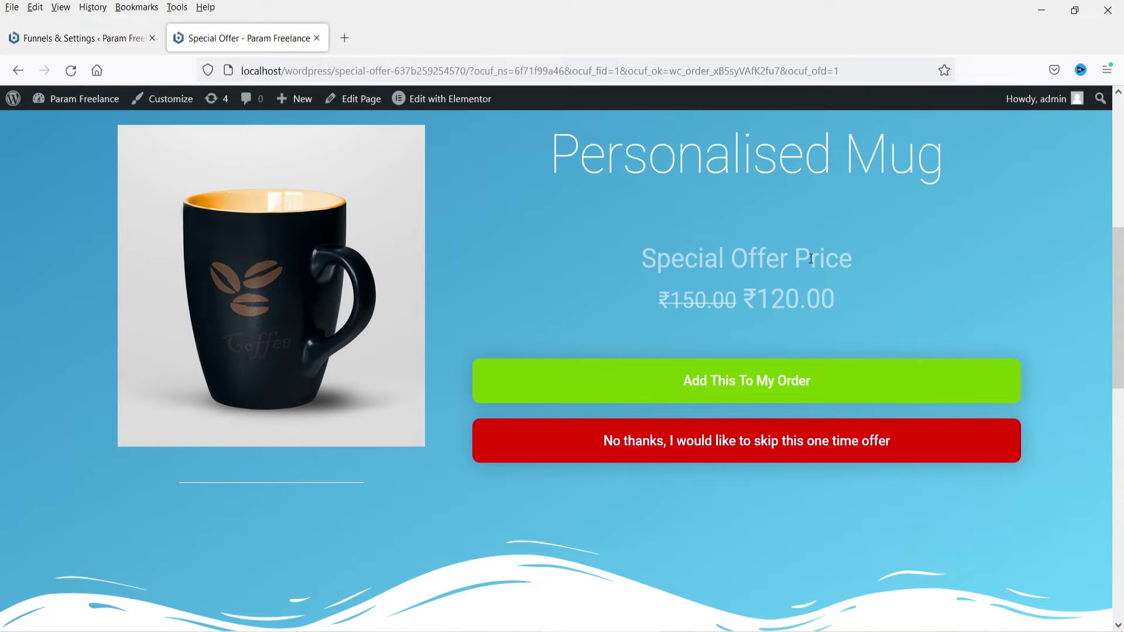
left_click(715, 456)
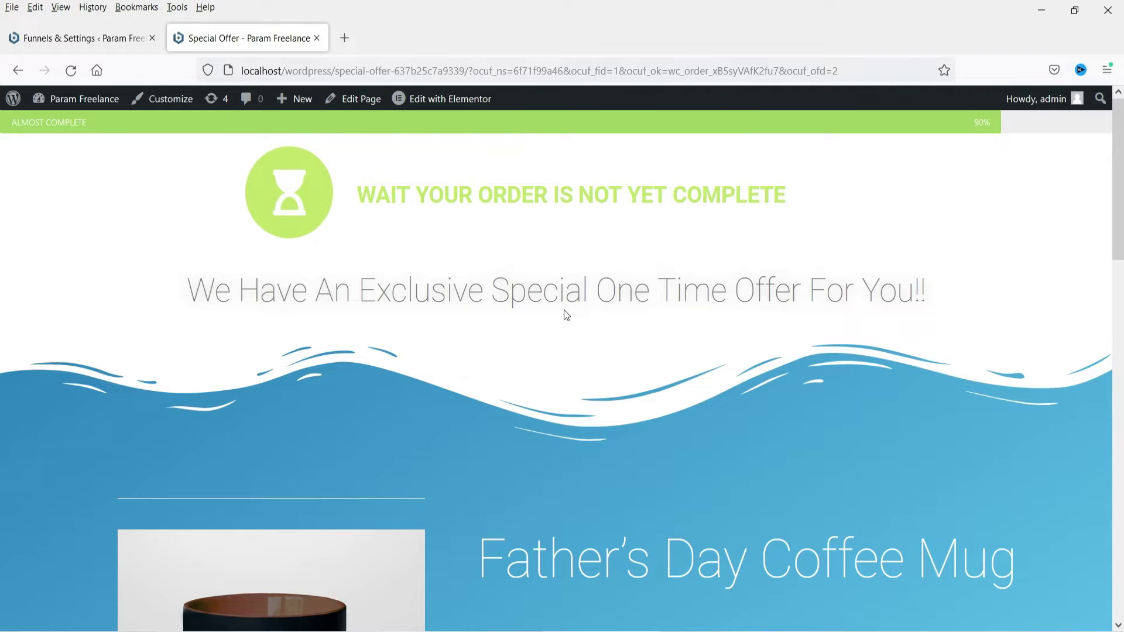
scroll(723, 263, "down", 5)
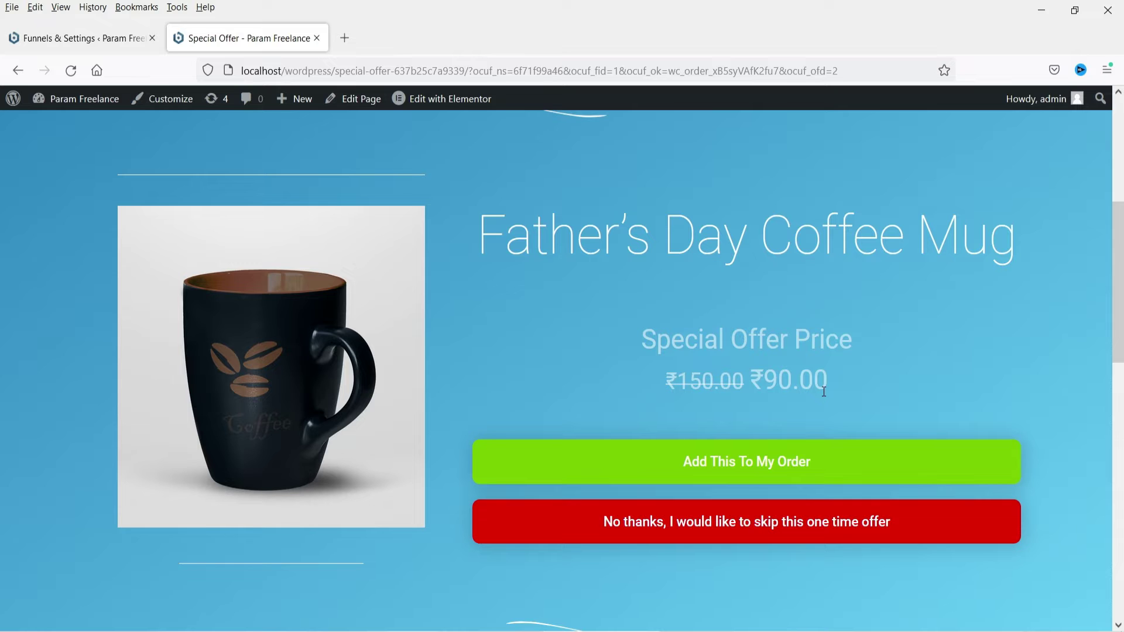
left_click(702, 464)
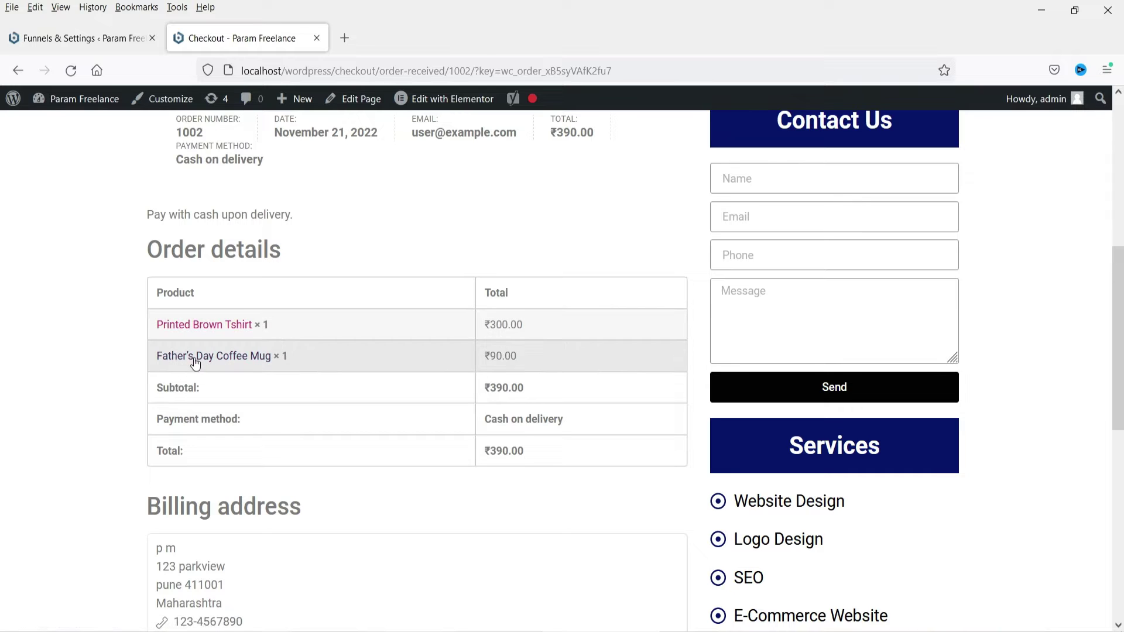
Go to the admin dashboard's Pages > All Pages list of 15 site pages.
left_click(510, 389)
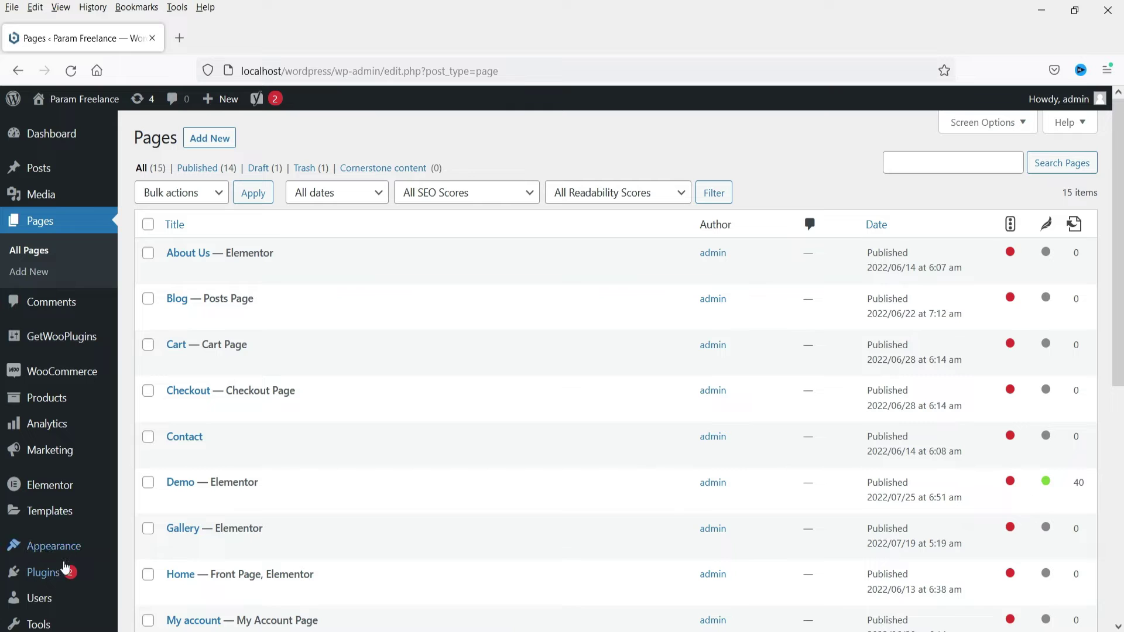
Search the plugin directory for 'one click upsell funnel'.
mouse_move(65, 574)
left_click(157, 564)
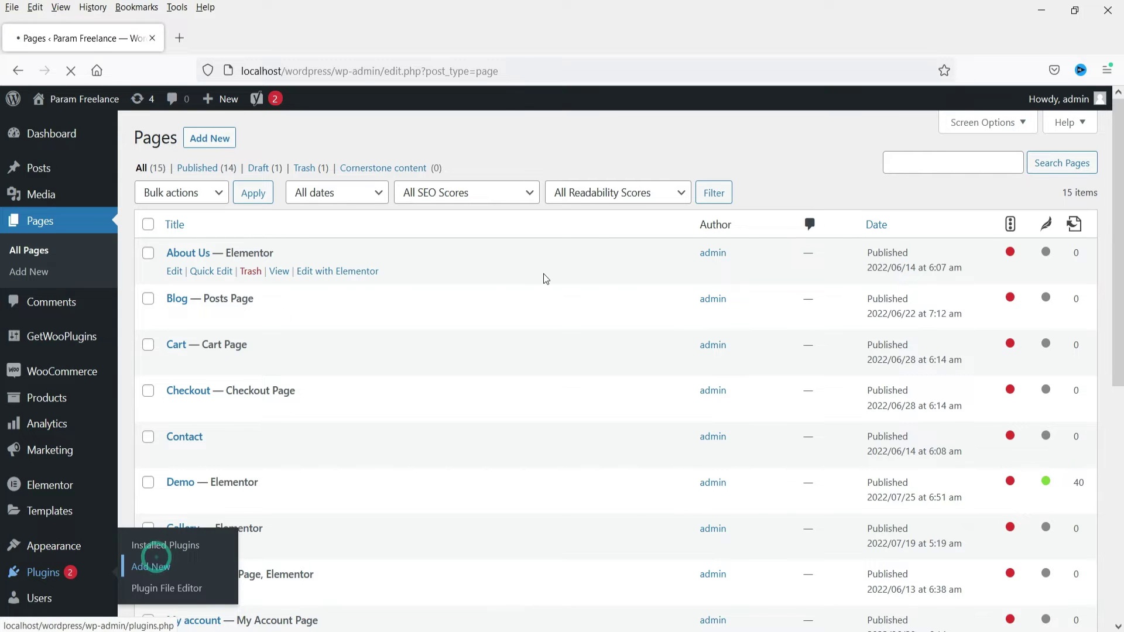
left_click(948, 170)
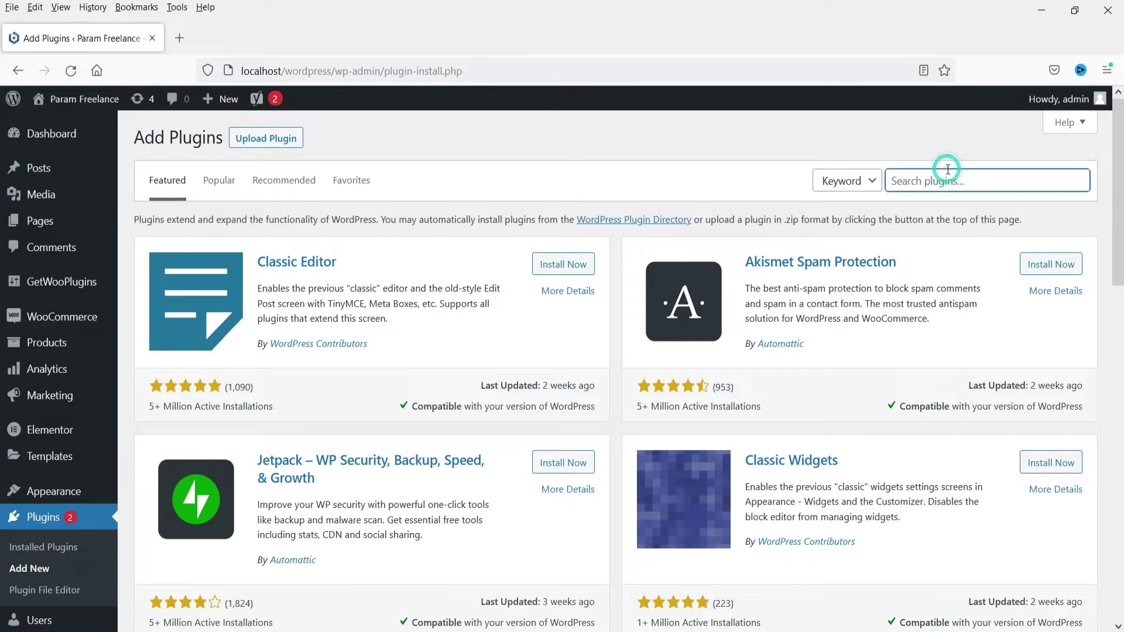
type("one click upsell funnel")
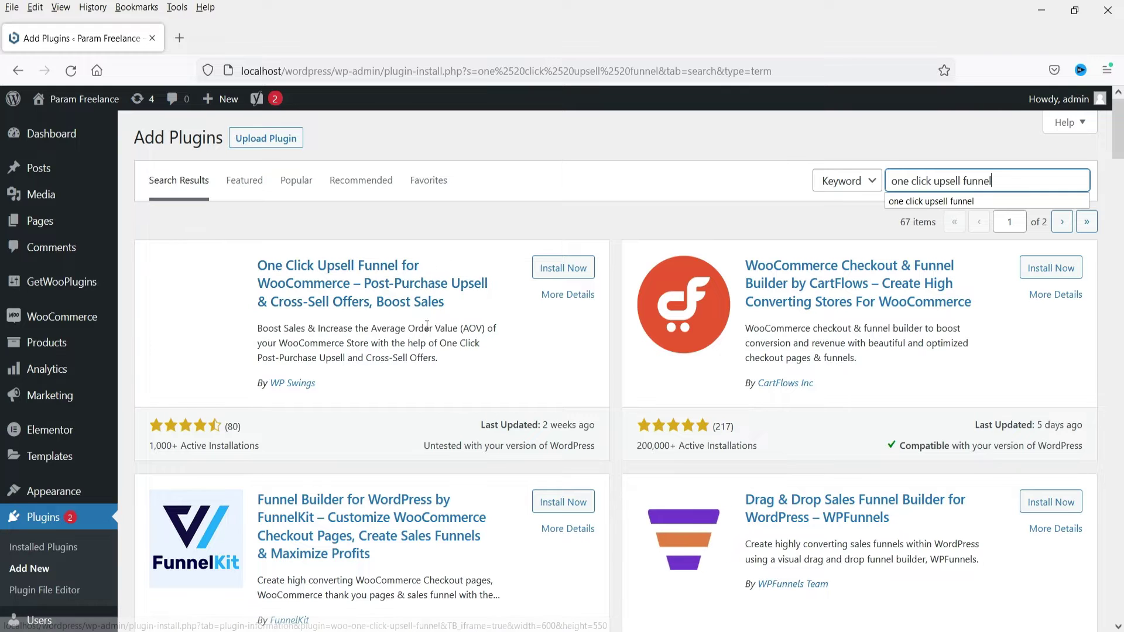
Install and activate the One Click Upsell Funnel for WooCommerce plugin.
left_click(554, 274)
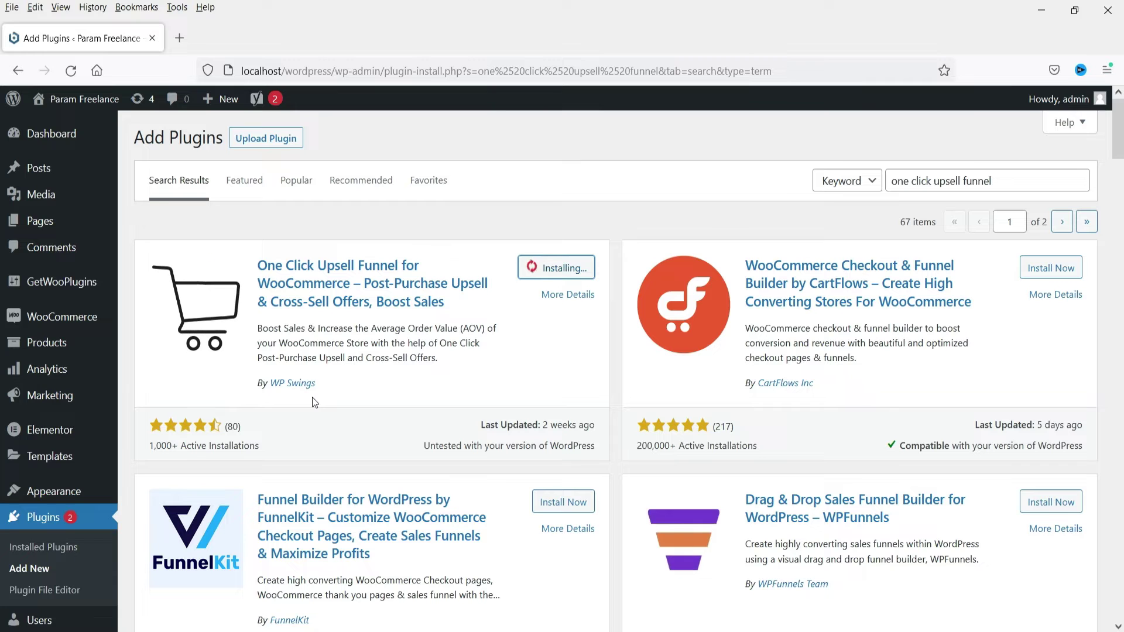
left_click(567, 295)
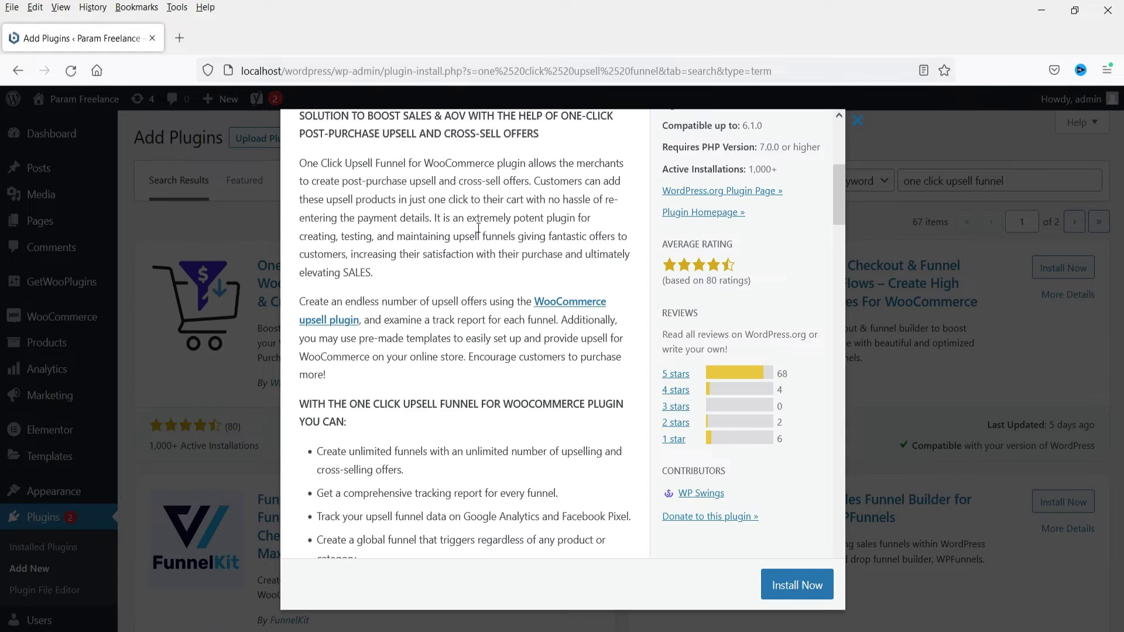
scroll(370, 151, "up", 3)
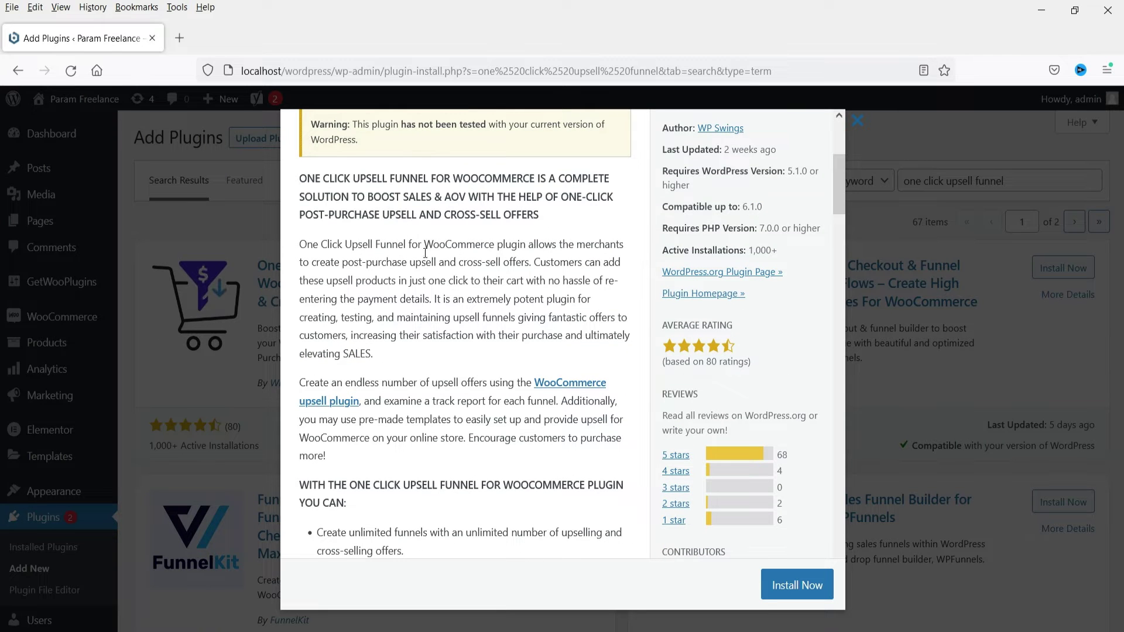
scroll(425, 253, "down", 5)
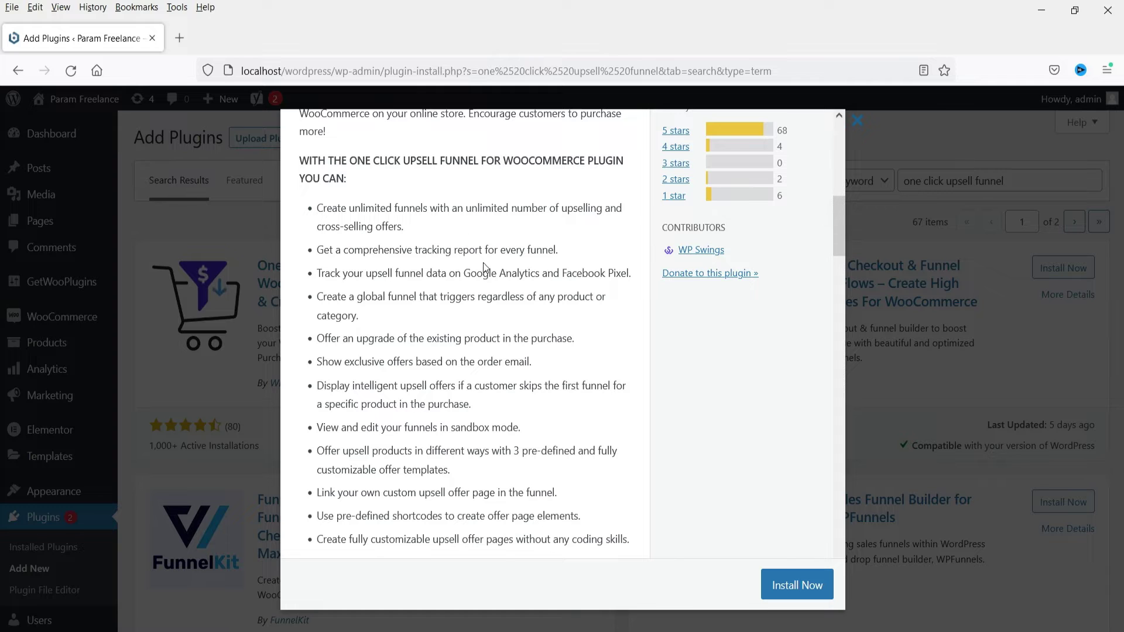
scroll(484, 267, "down", 3)
scroll(482, 272, "down", 2)
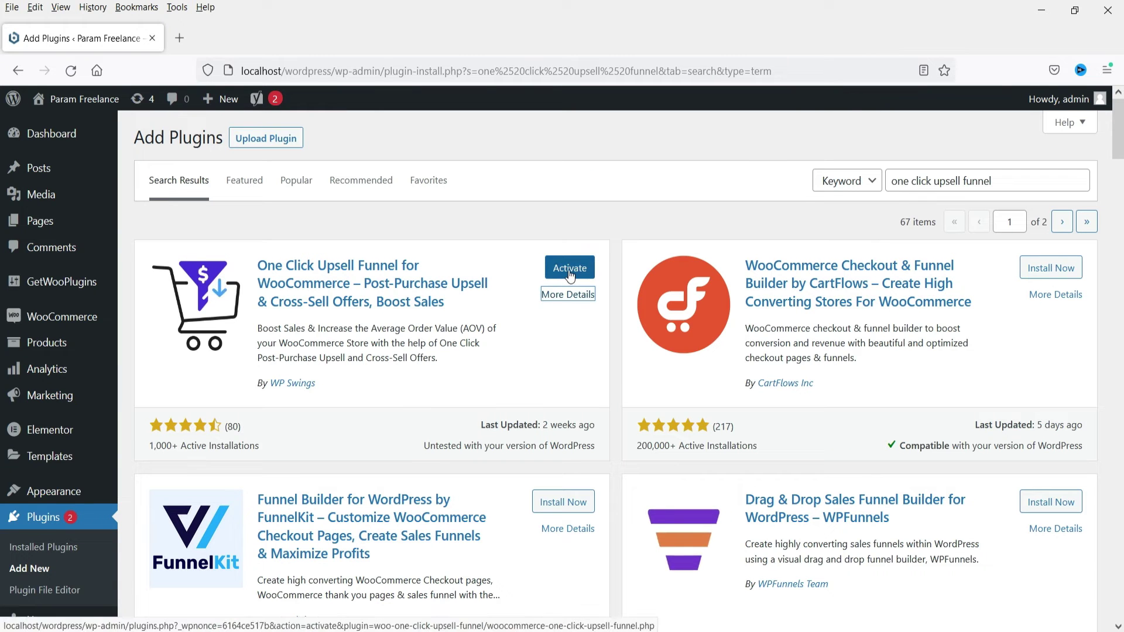
left_click(569, 271)
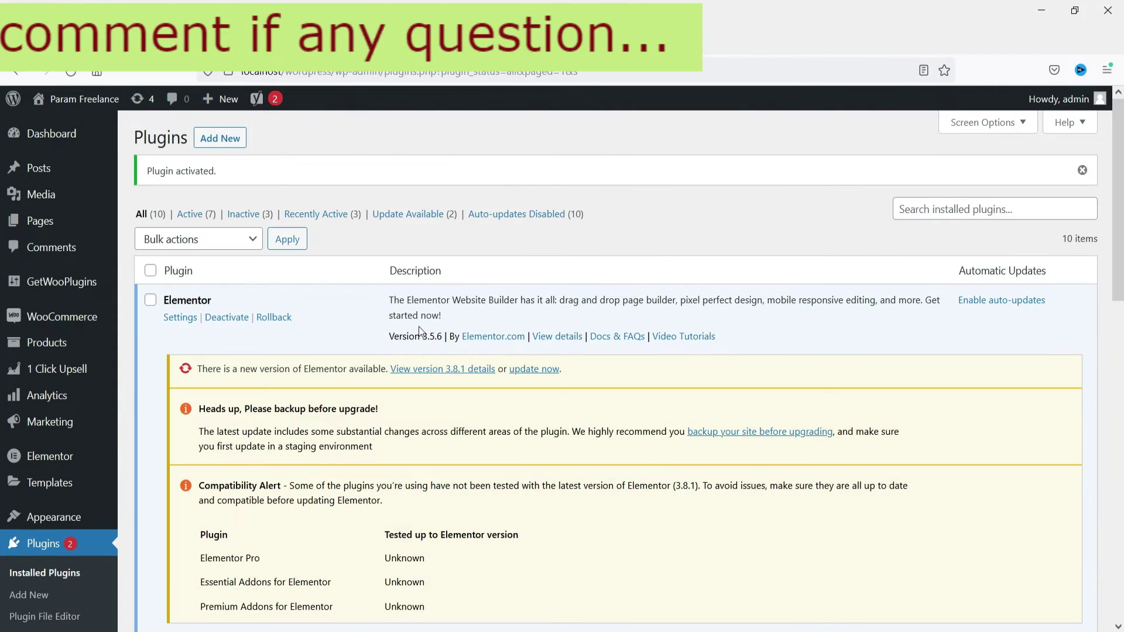
mouse_move(62, 379)
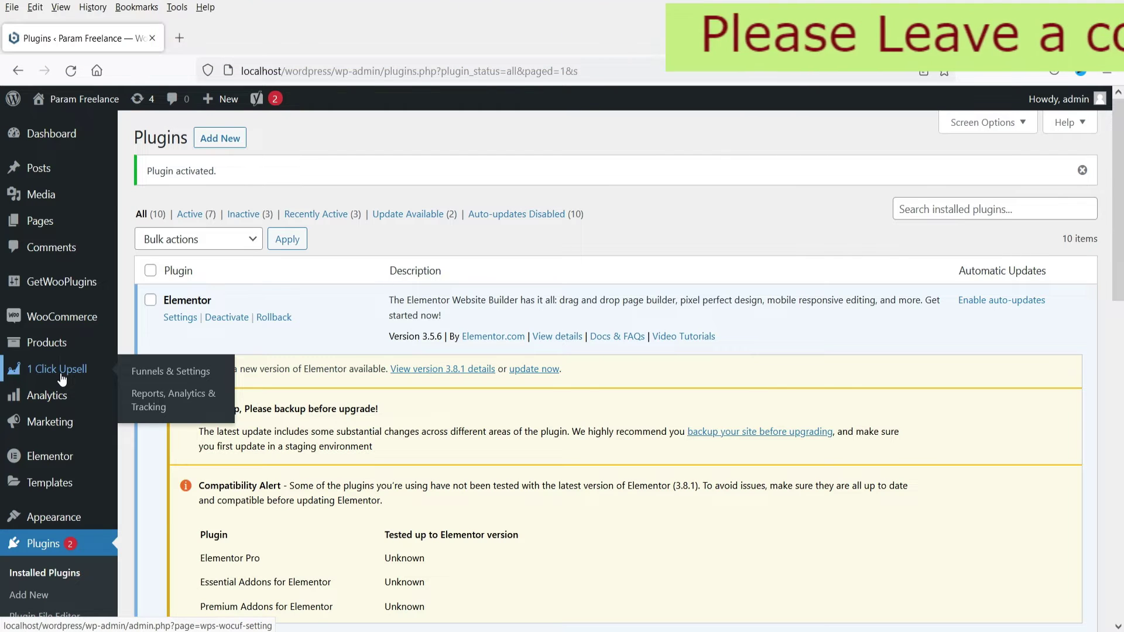
left_click(184, 378)
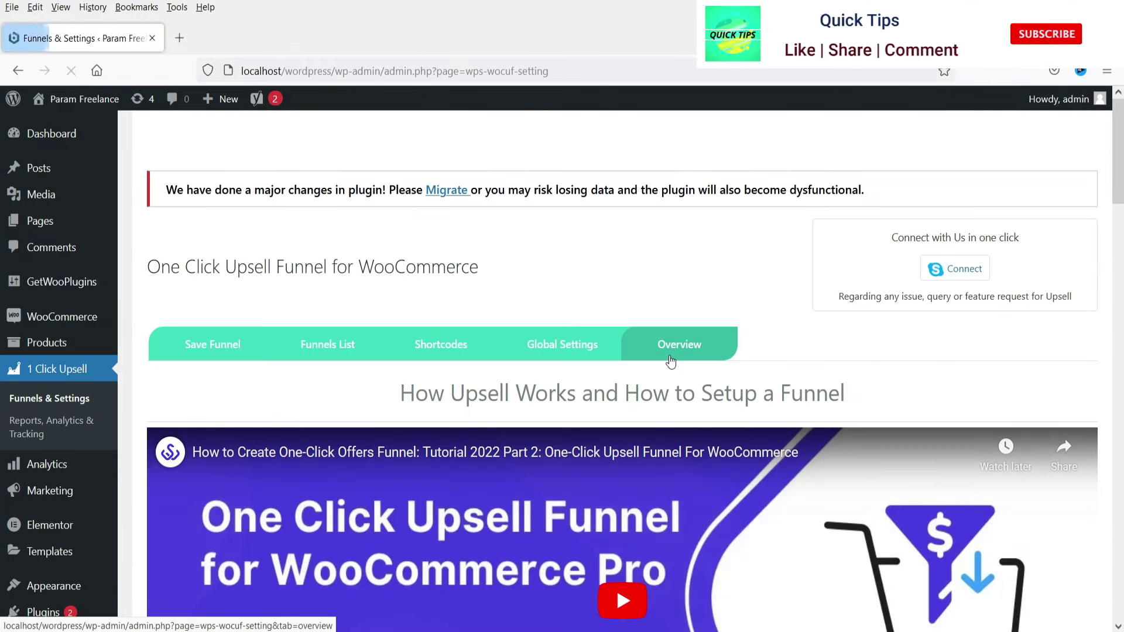
scroll(607, 297, "down", 5)
scroll(607, 297, "down", 5)
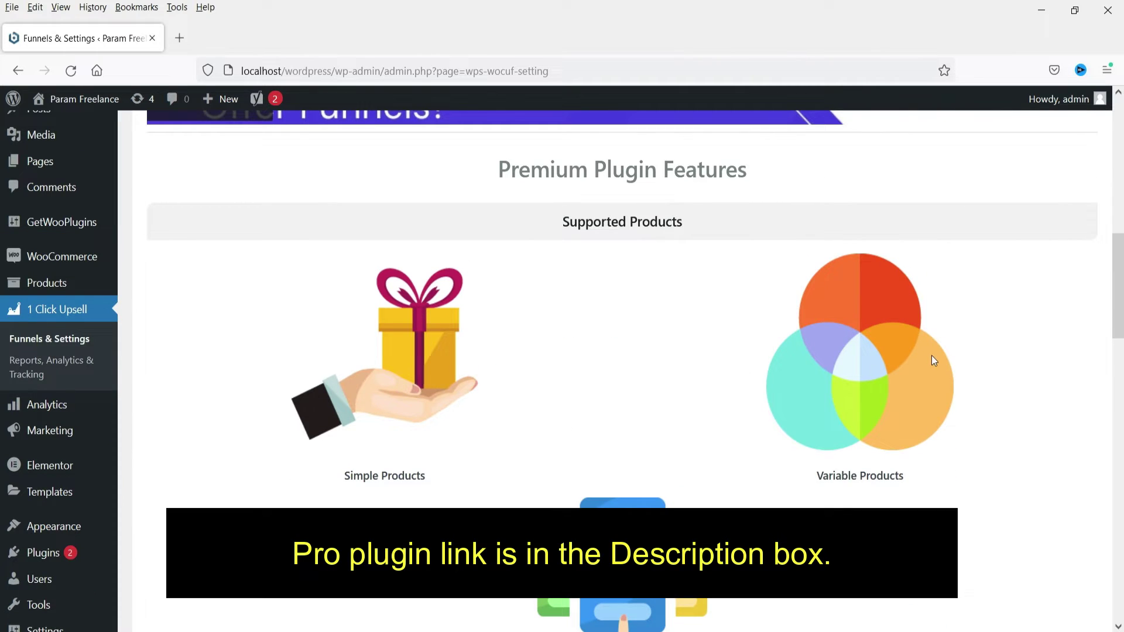
scroll(890, 361, "down", 3)
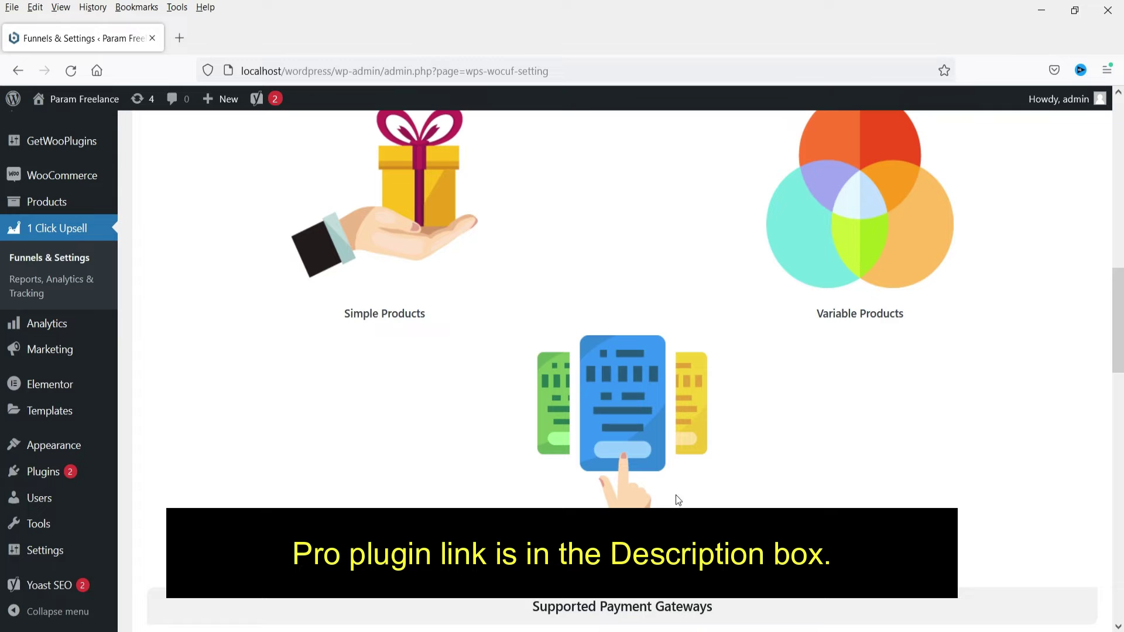
scroll(535, 374, "up", 4)
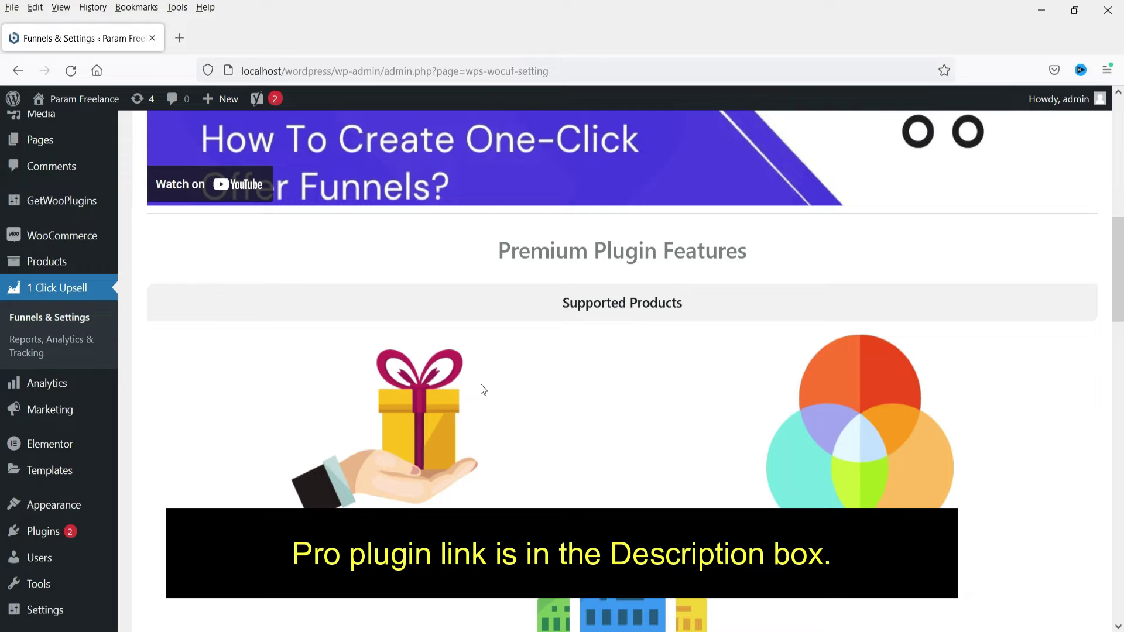
scroll(954, 314, "down", 3)
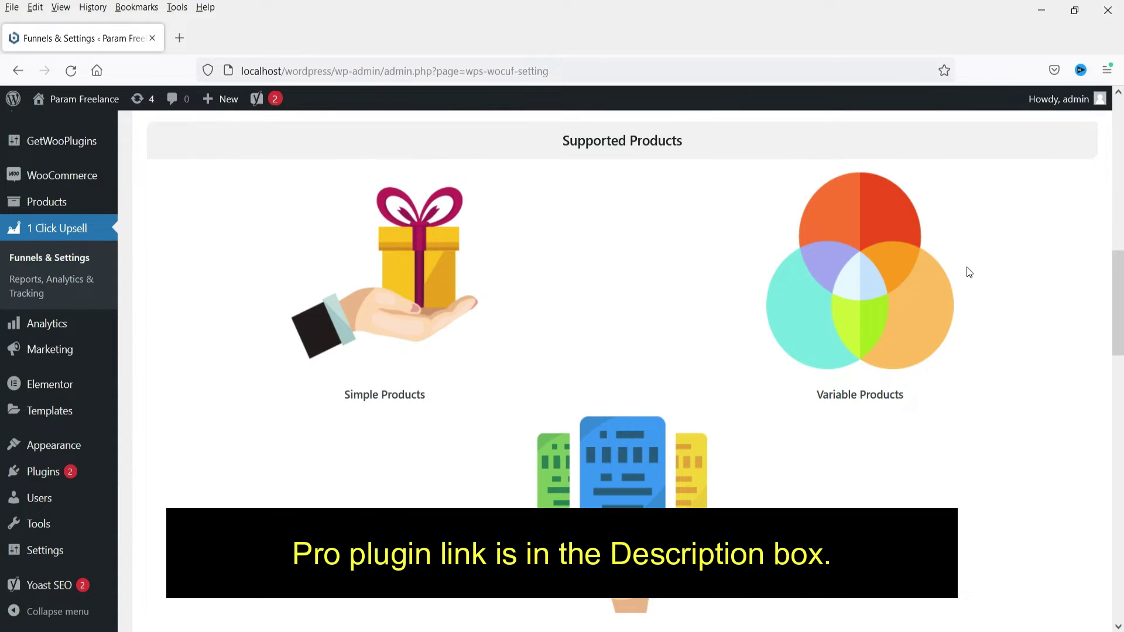
scroll(955, 325, "down", 4)
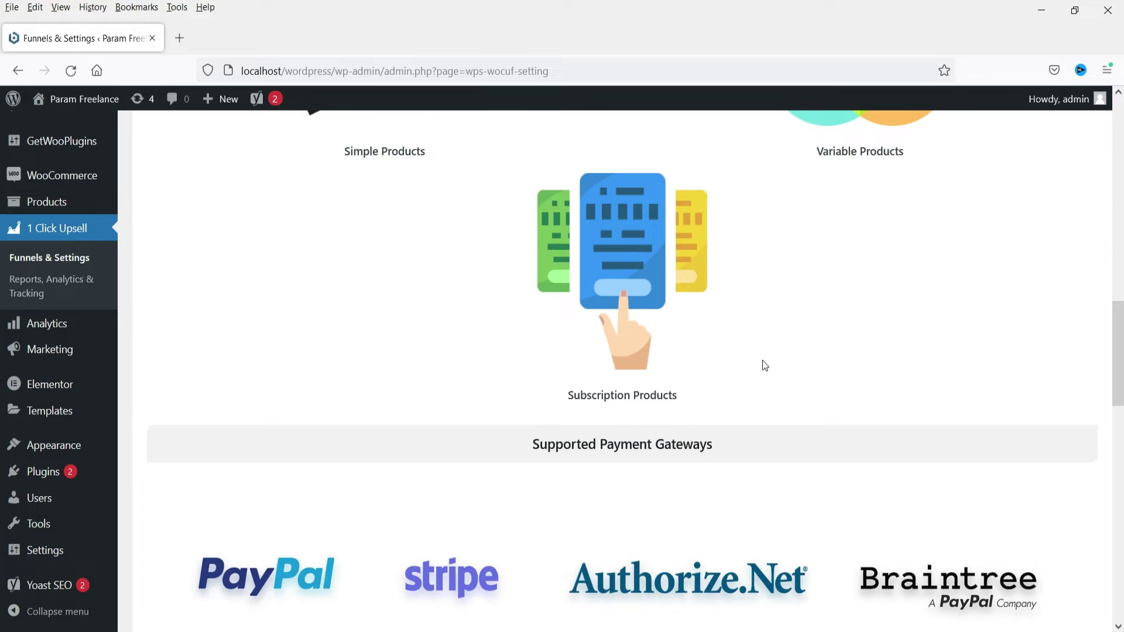
scroll(762, 360, "down", 5)
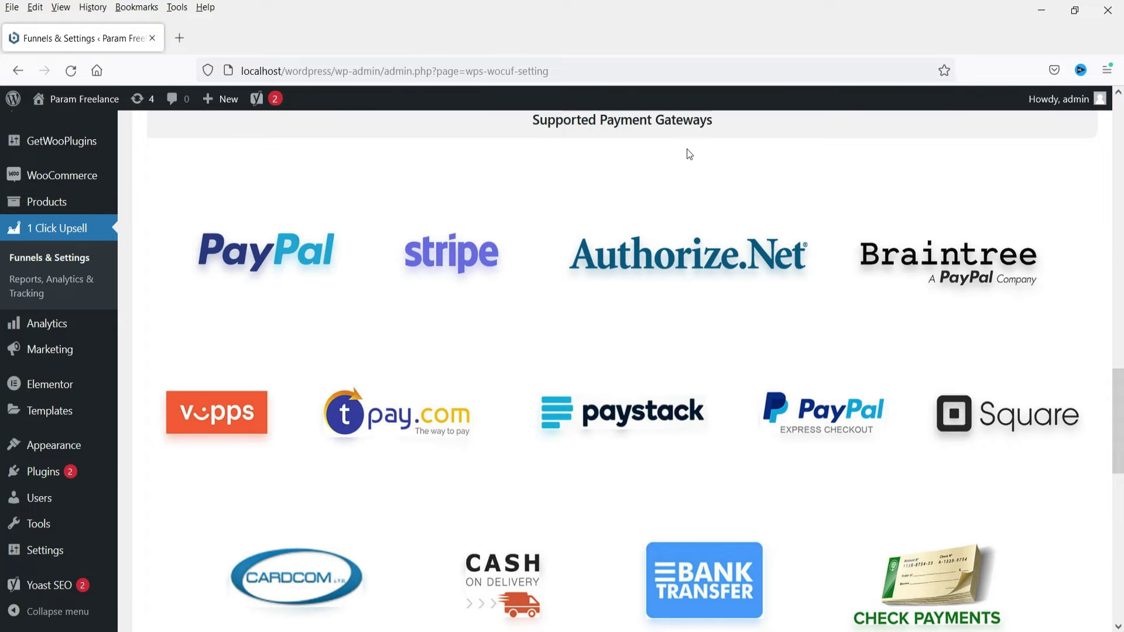
scroll(923, 299, "down", 3)
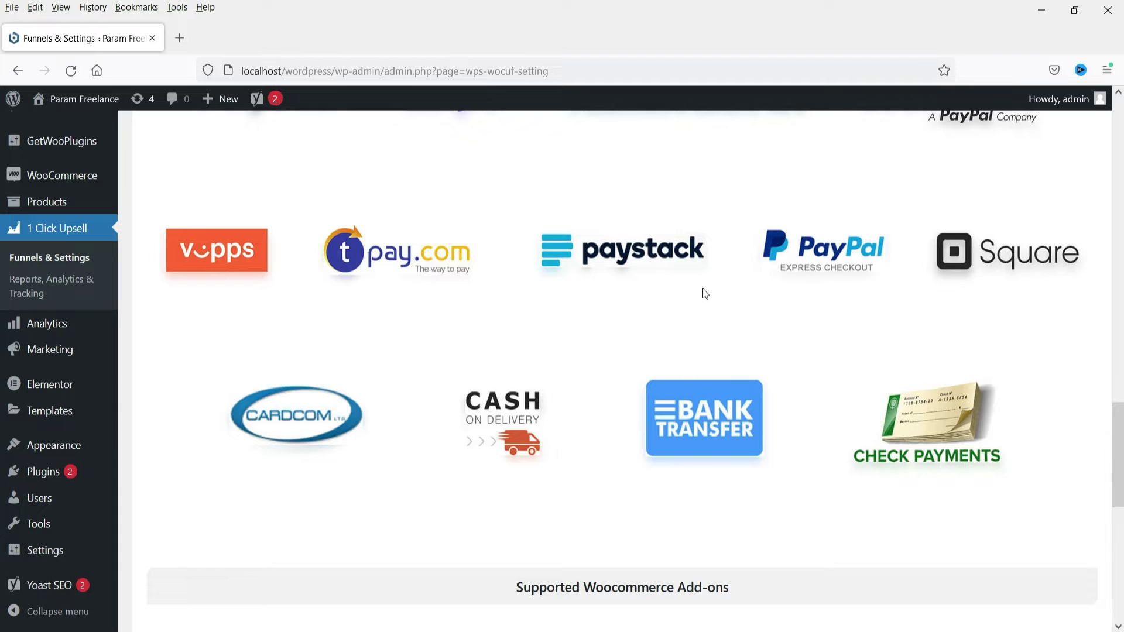
scroll(696, 301, "down", 2)
scroll(685, 307, "down", 4)
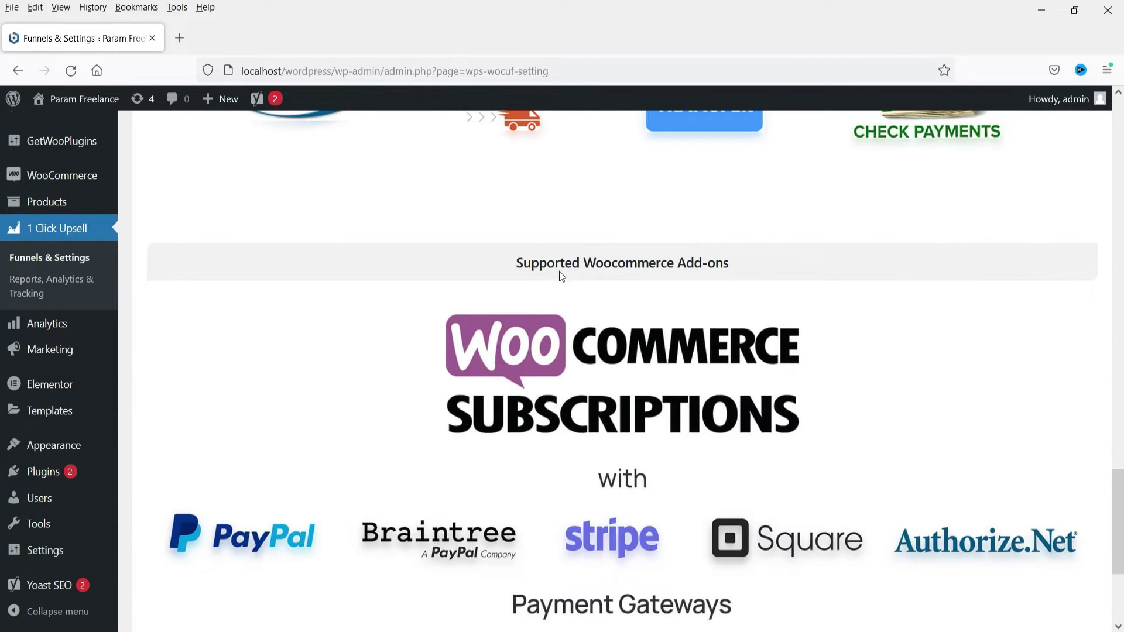
scroll(561, 276, "down", 4)
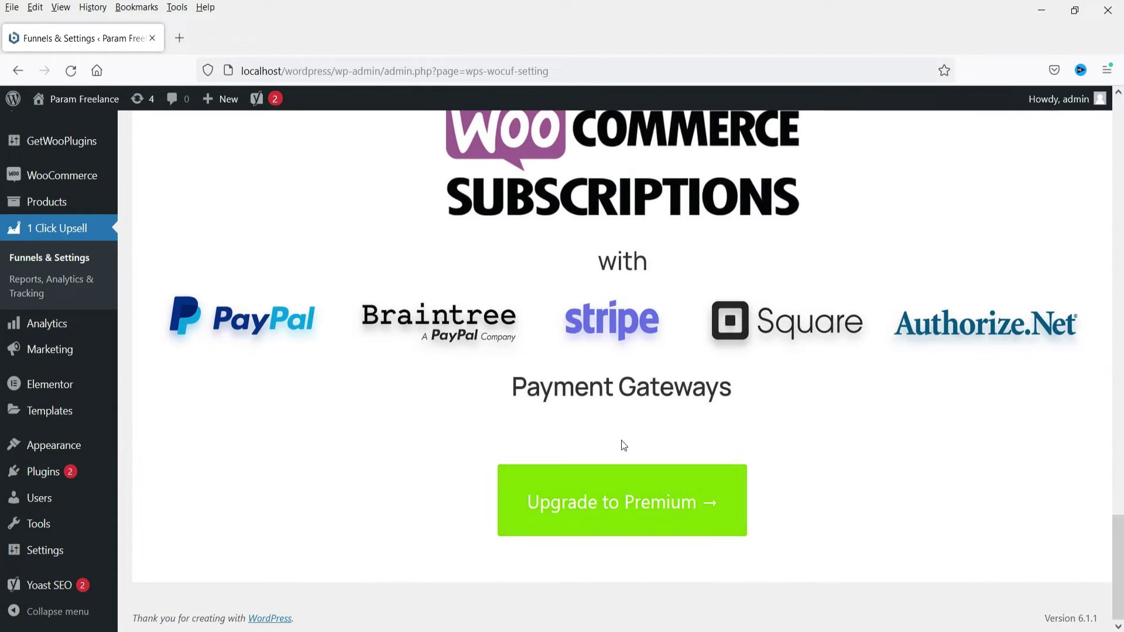
scroll(426, 421, "up", 7)
scroll(426, 420, "up", 20)
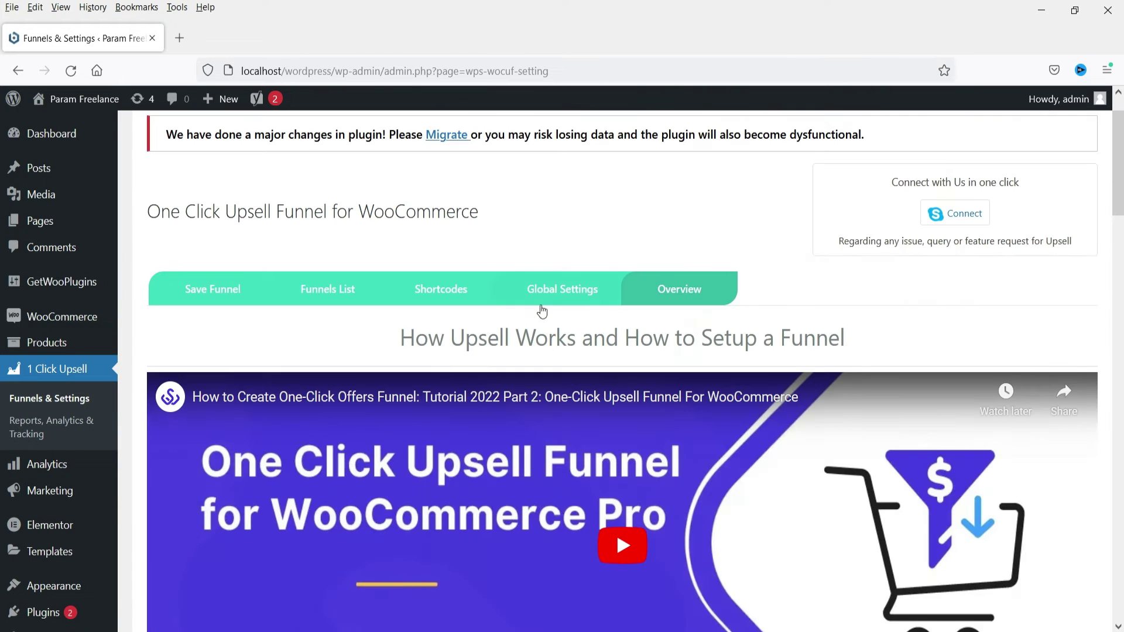
Open the upsell Global Settings and confirm cash on delivery is an upsell-supported payment gateway.
left_click(541, 309)
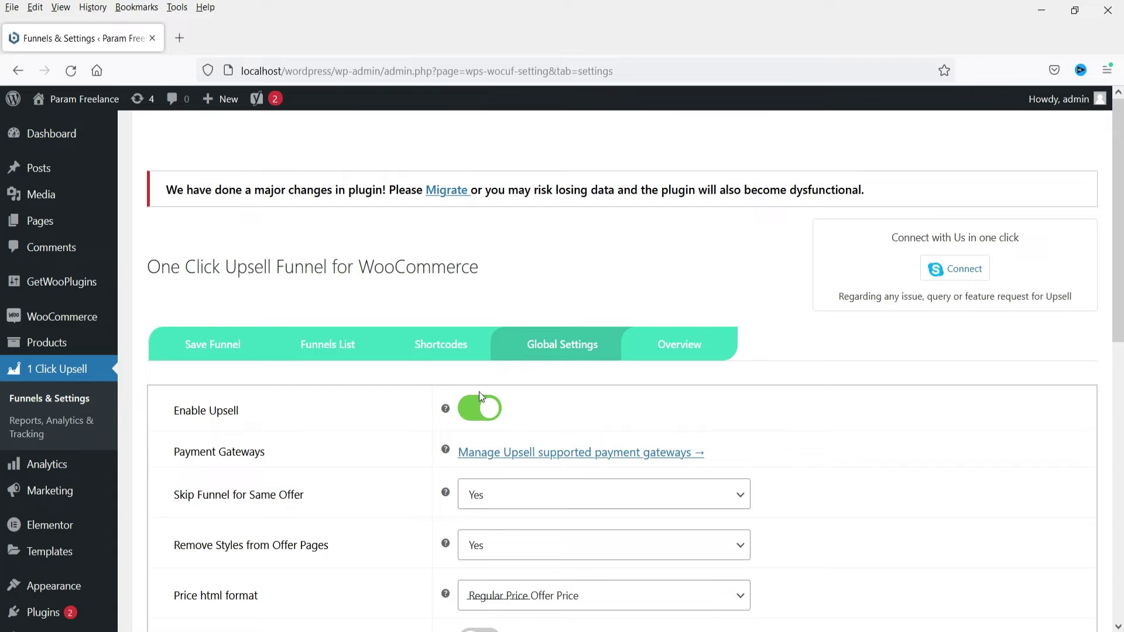
scroll(715, 280, "down", 1)
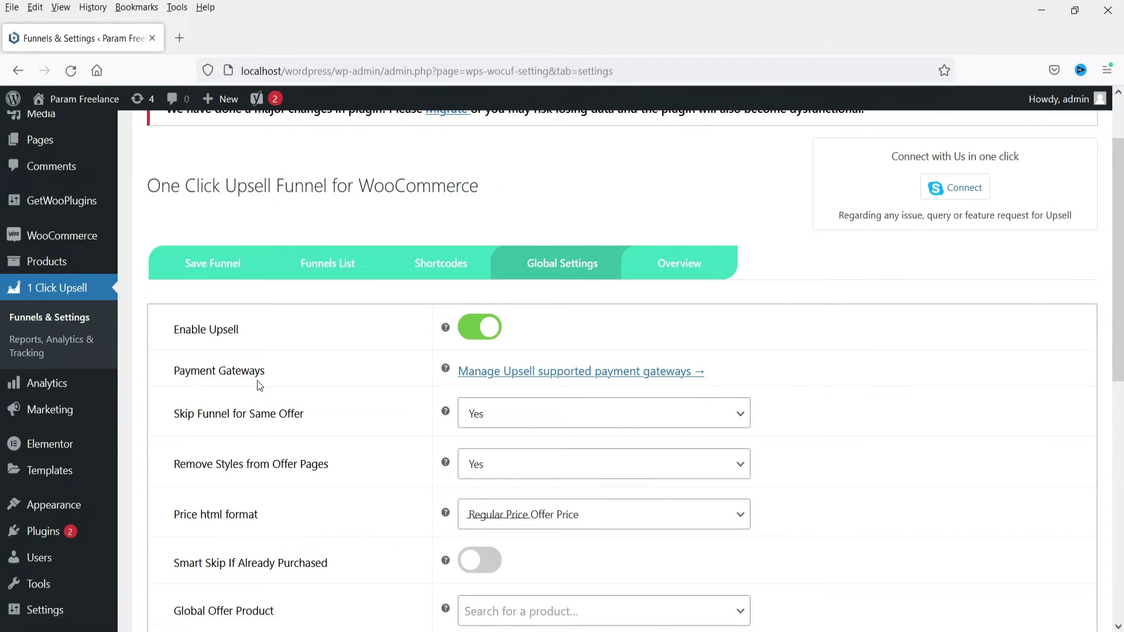
left_click(546, 374)
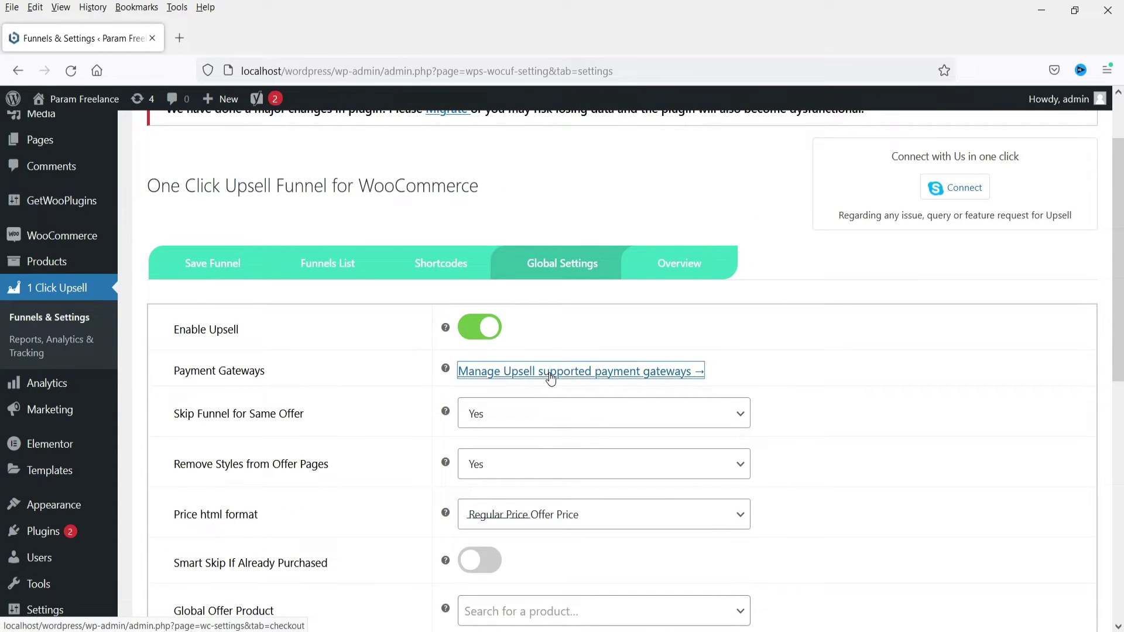
key("ctrl+Page_Up")
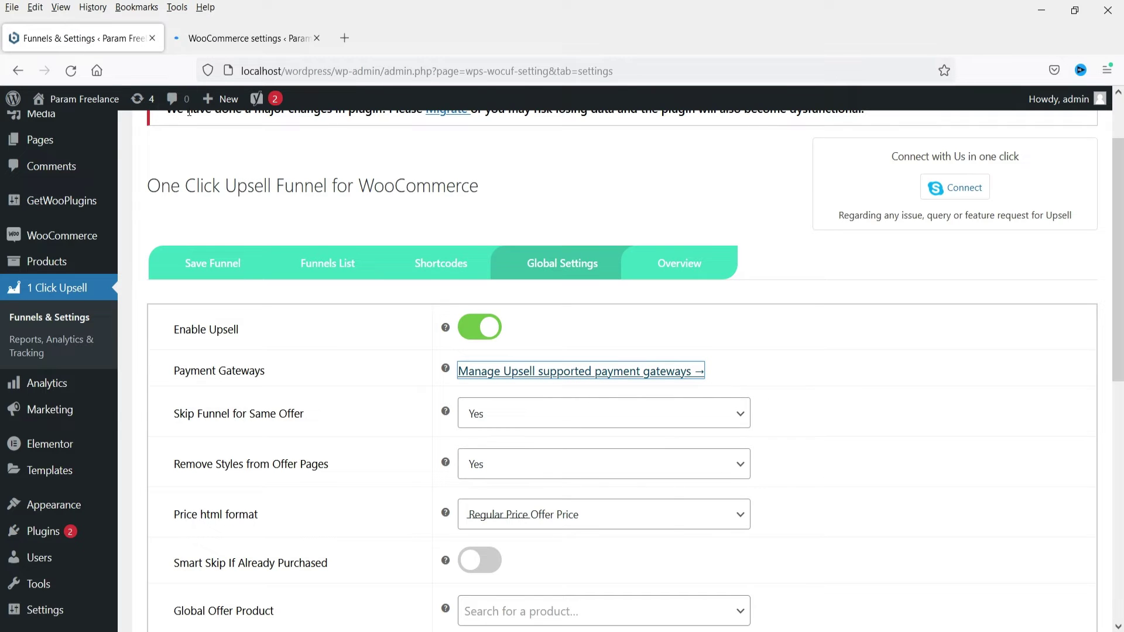
left_click(223, 46)
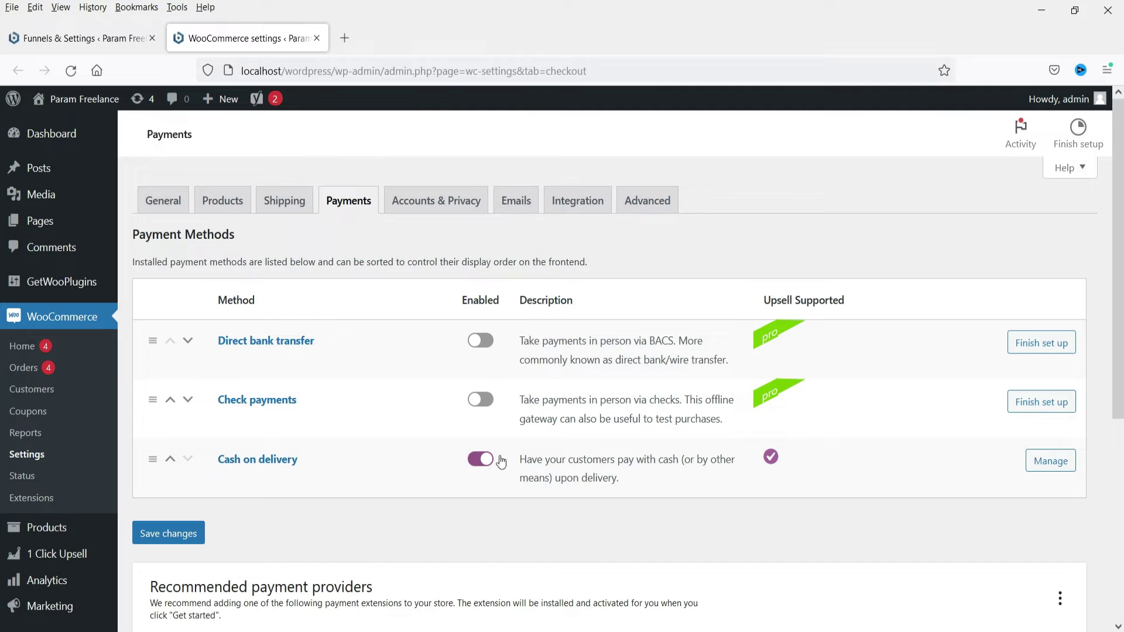
left_click(317, 38)
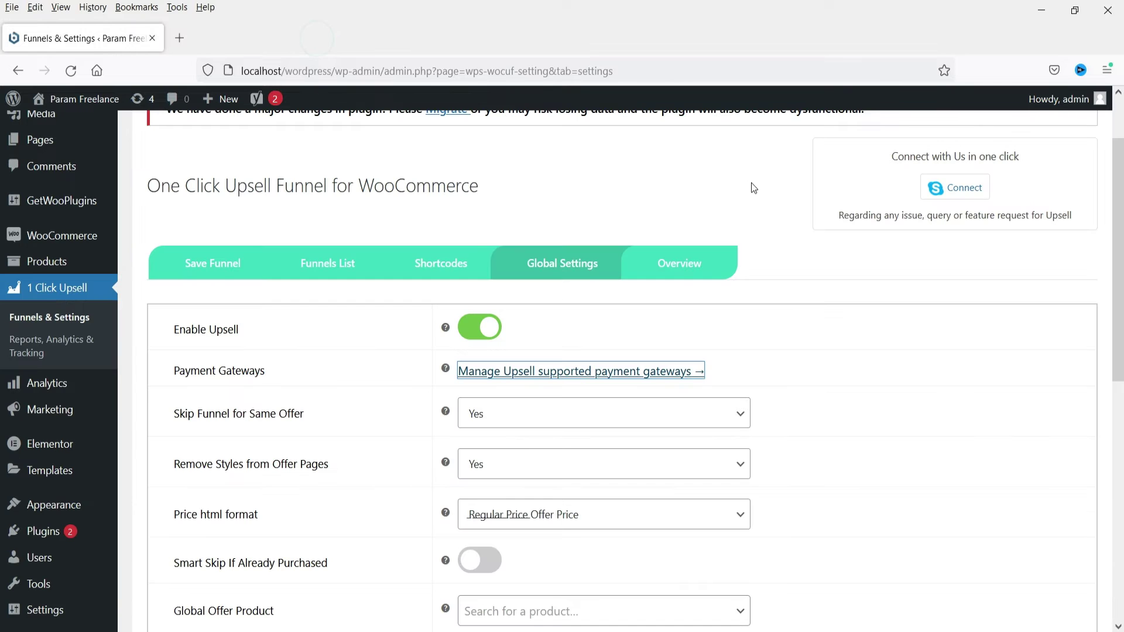
scroll(298, 395, "down", 2)
scroll(298, 395, "down", 3)
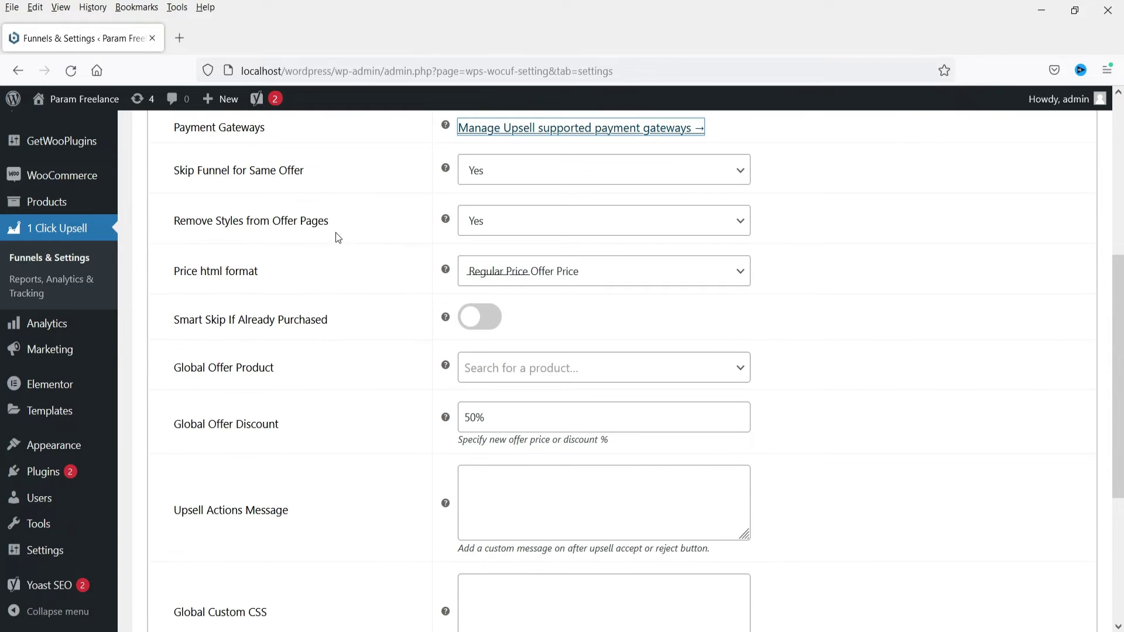
scroll(415, 322, "down", 4)
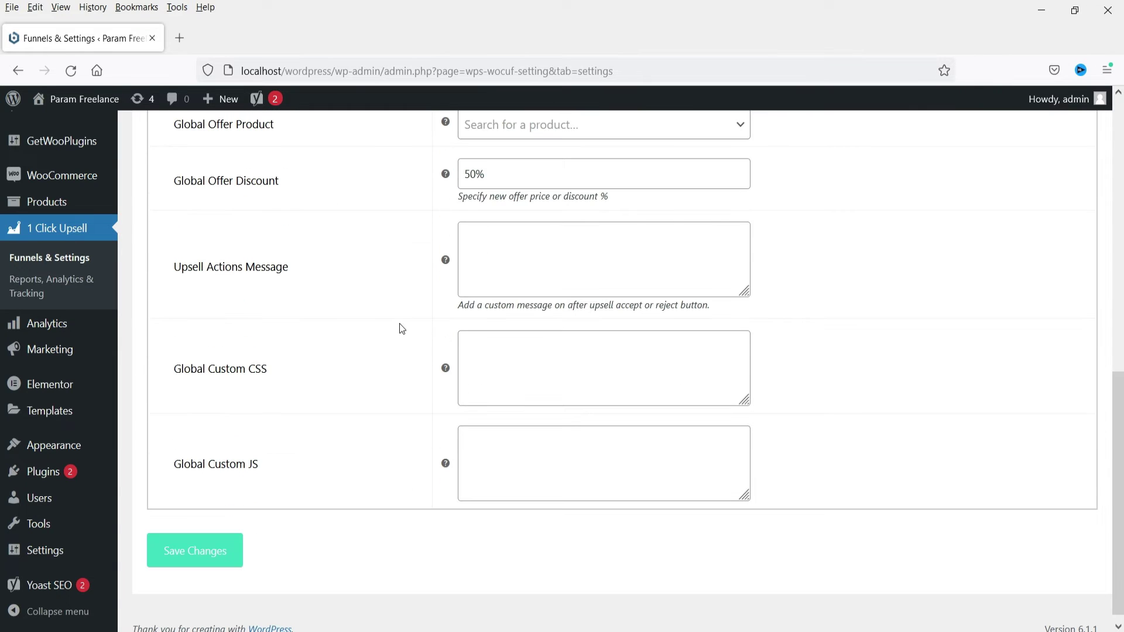
scroll(344, 348, "up", 8)
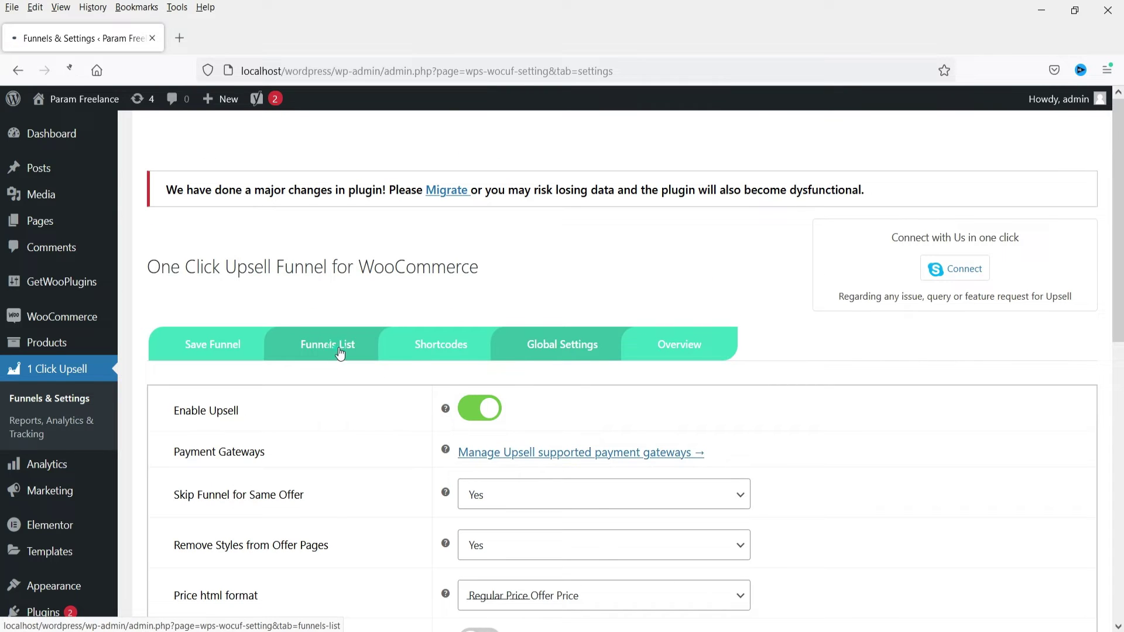
Create a new funnel named Tshirt targeting Printed Brown Tshirt (#117).
left_click(337, 354)
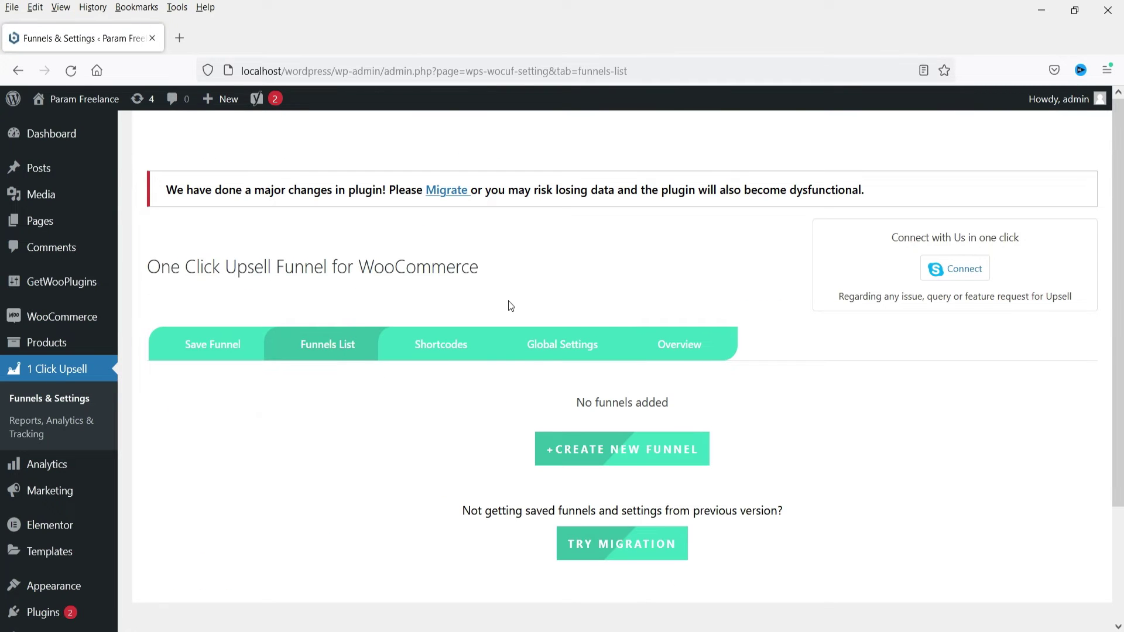
left_click(595, 454)
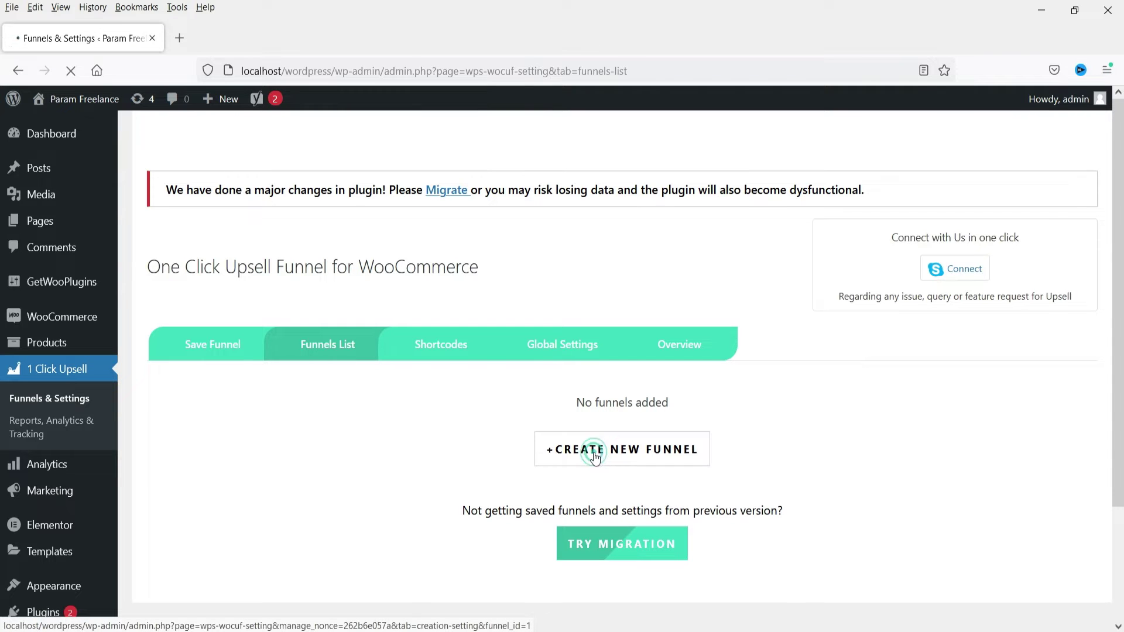
scroll(593, 452, "down", 3)
triple_click(535, 323)
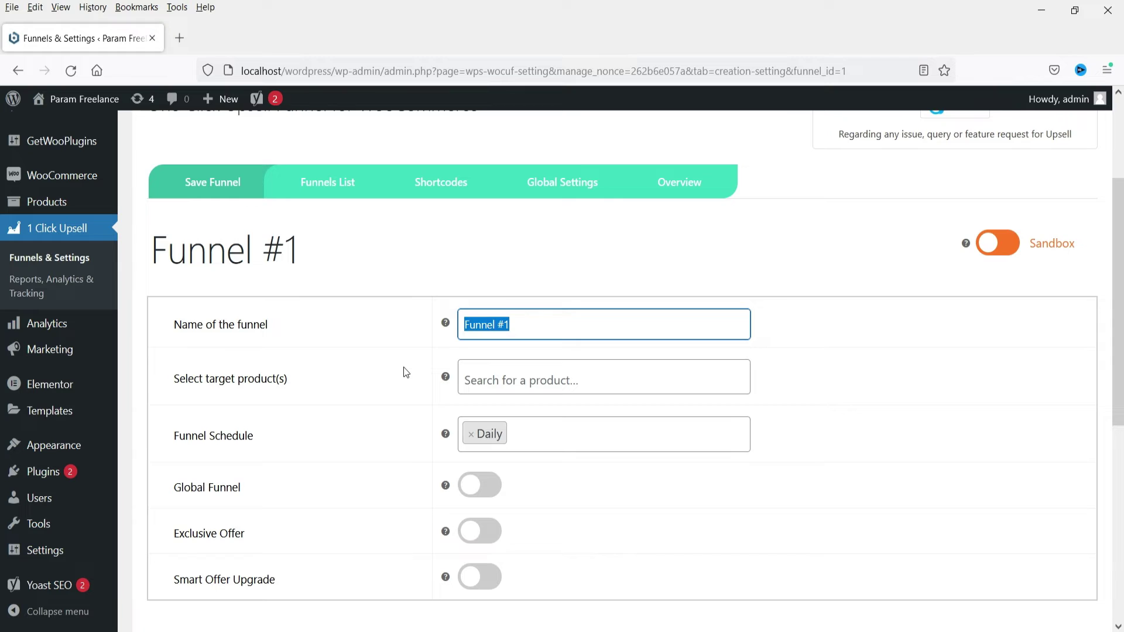
type("T shirt")
left_click(482, 349)
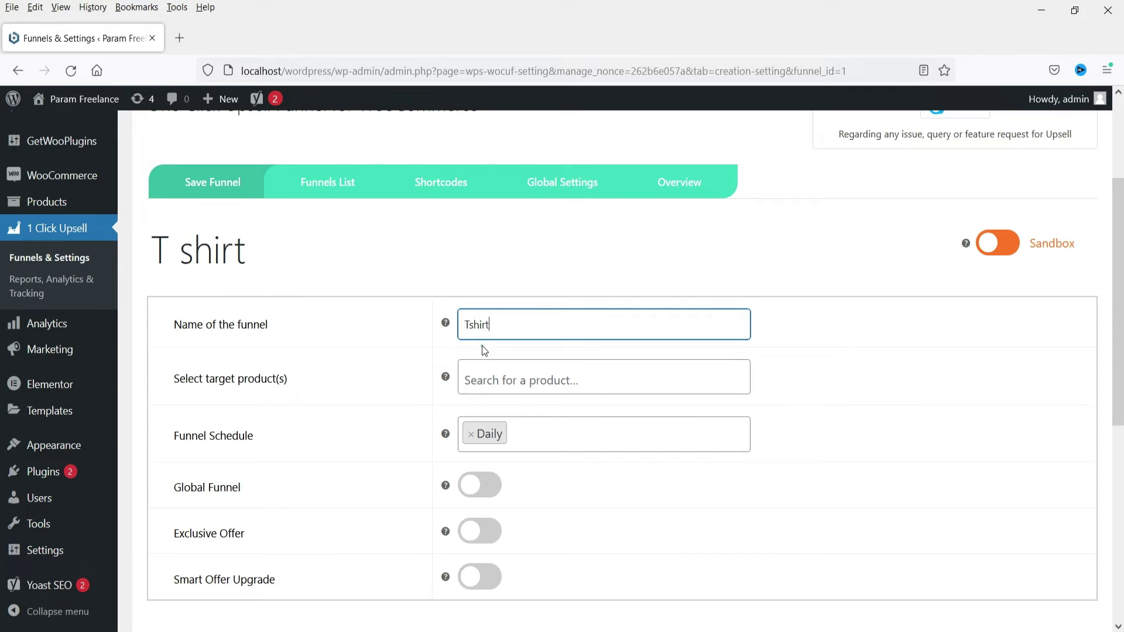
left_click(501, 376)
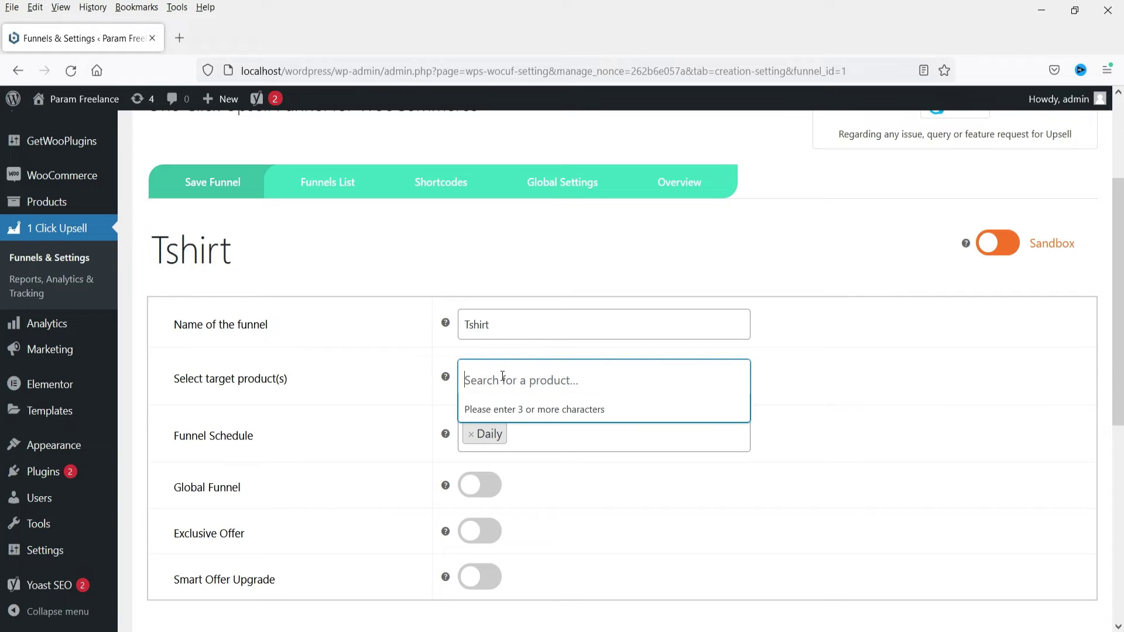
type("tshirt")
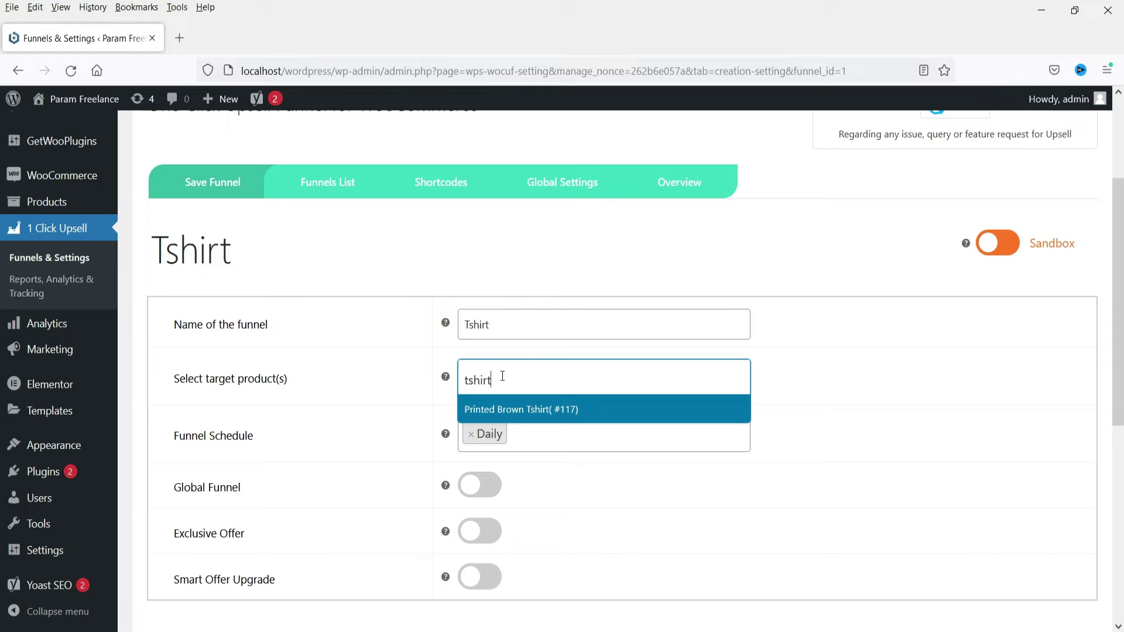
left_click(566, 408)
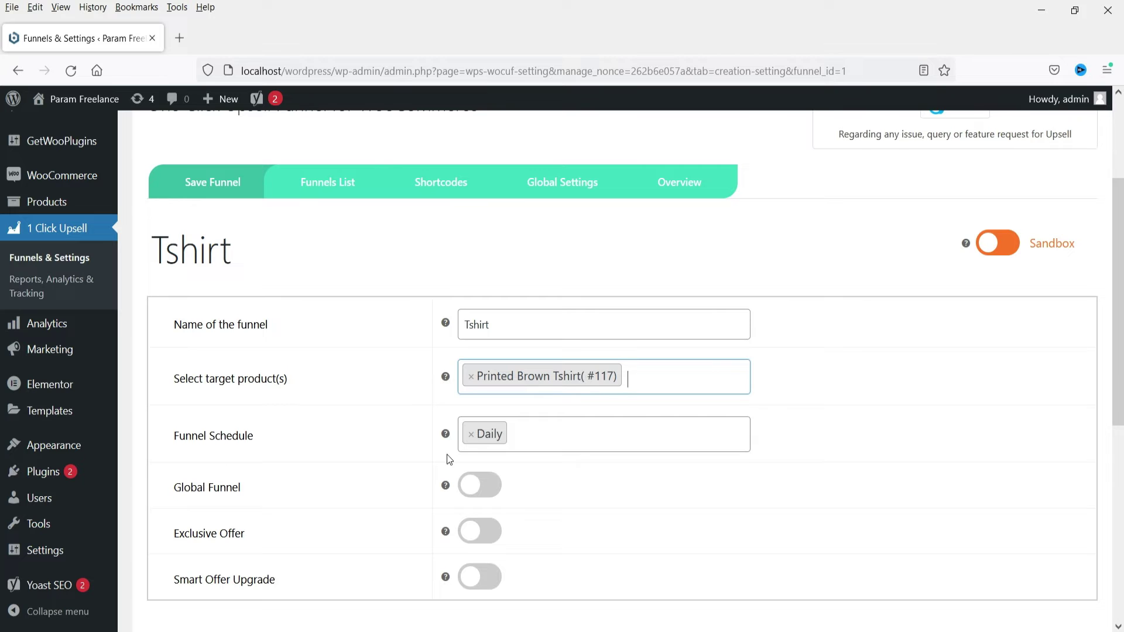
Try adding Sunday and Monday to the schedule, then remove them, leaving it Daily.
left_click(483, 433)
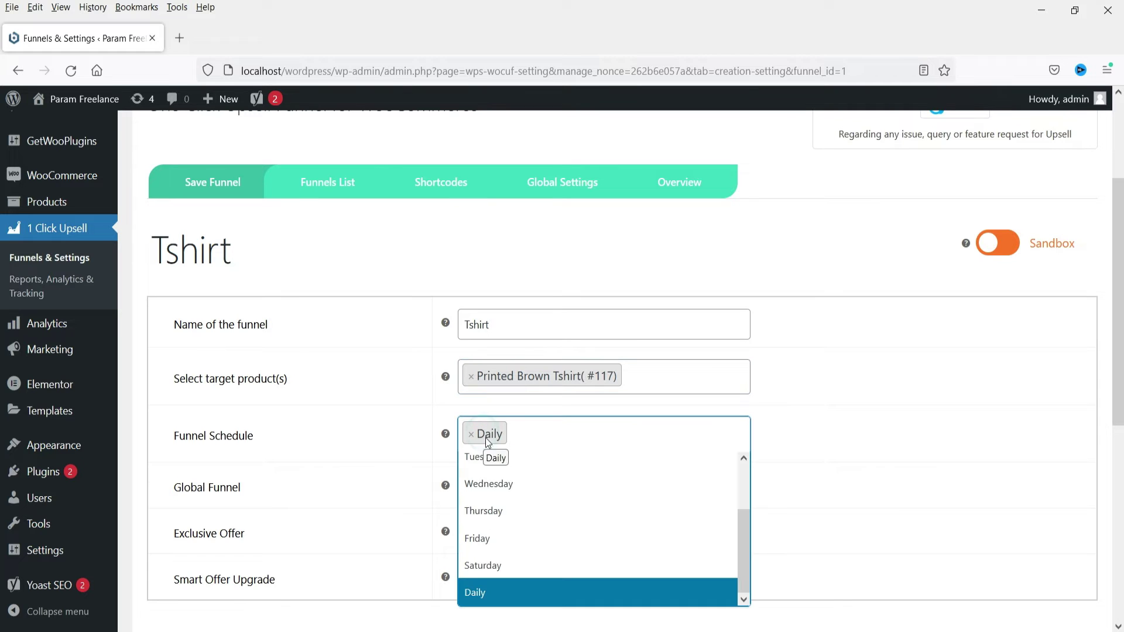
scroll(518, 475, "up", 2)
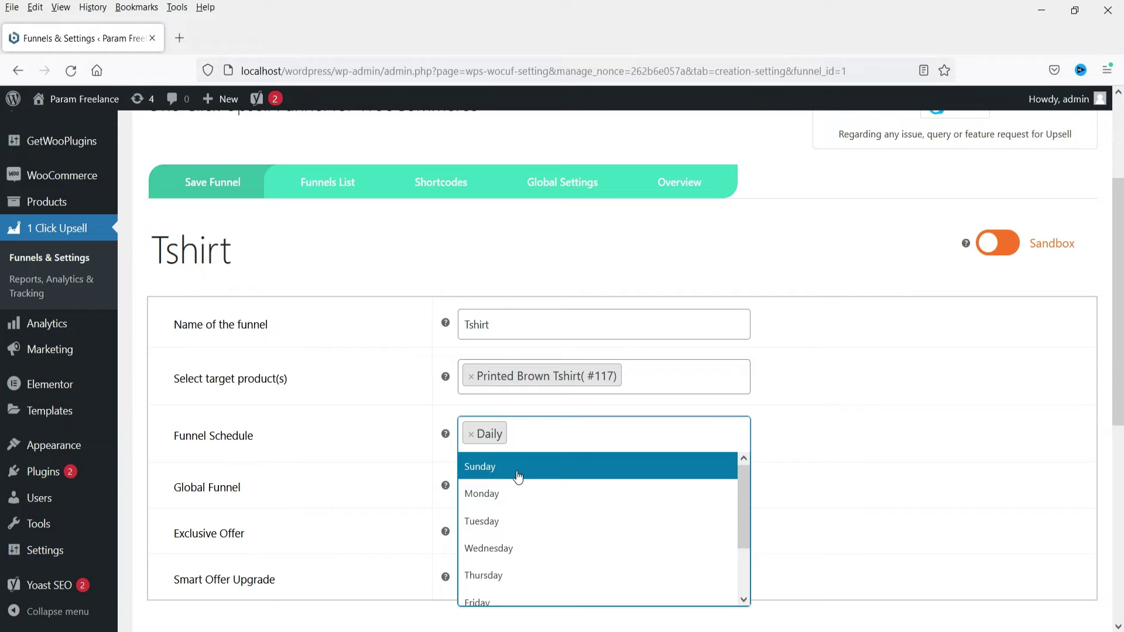
left_click(518, 474)
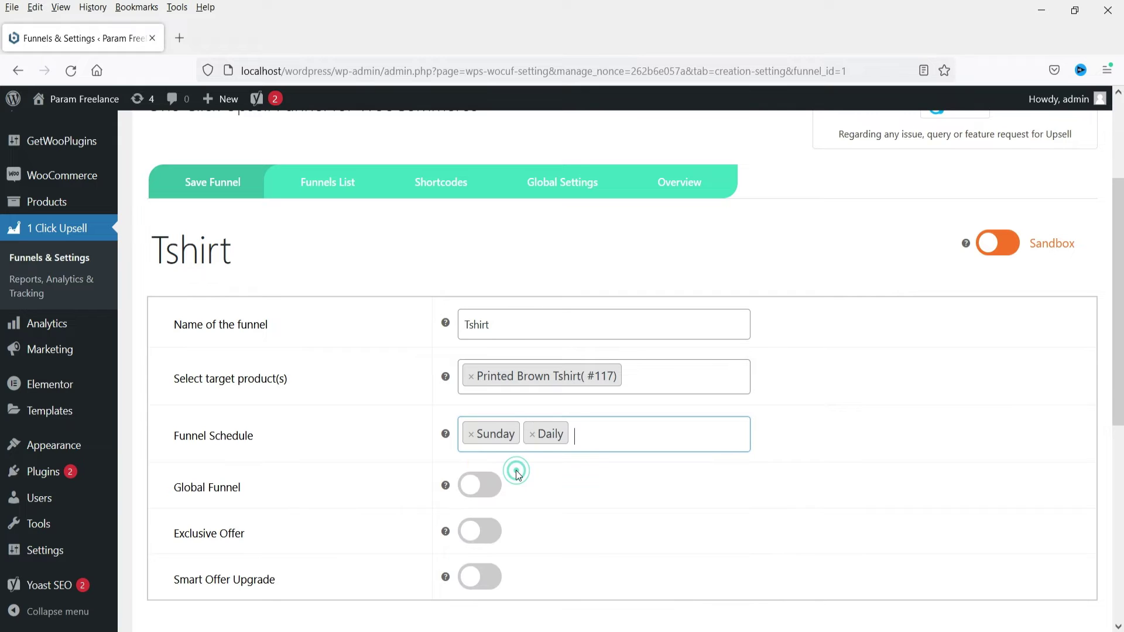
left_click(589, 435)
left_click(605, 492)
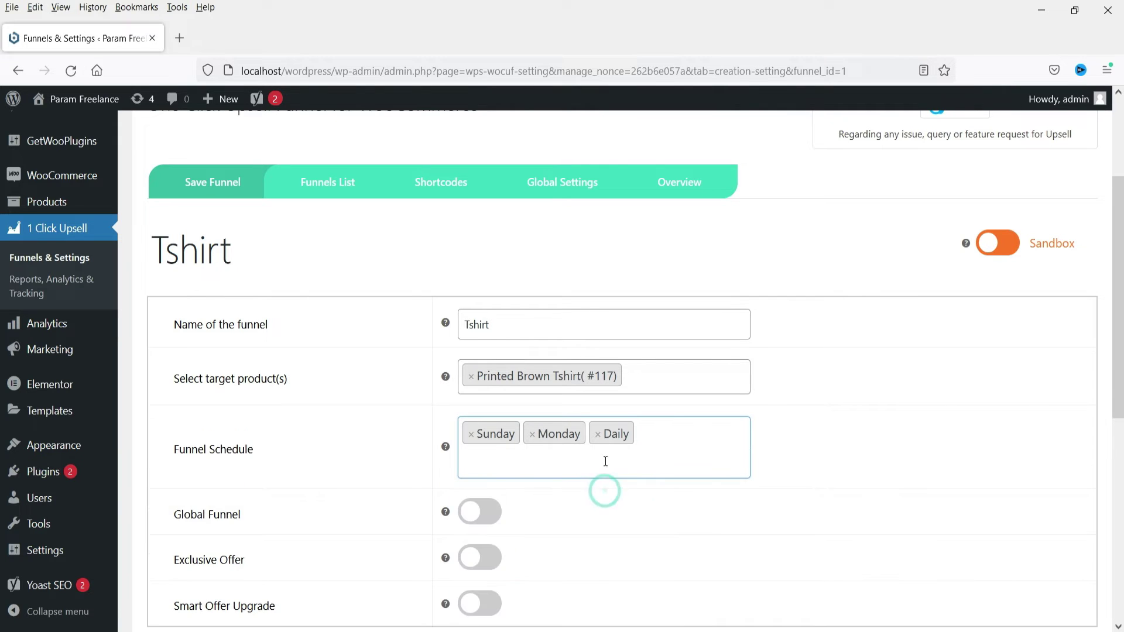
left_click(470, 434)
left_click(471, 434)
left_click(322, 441)
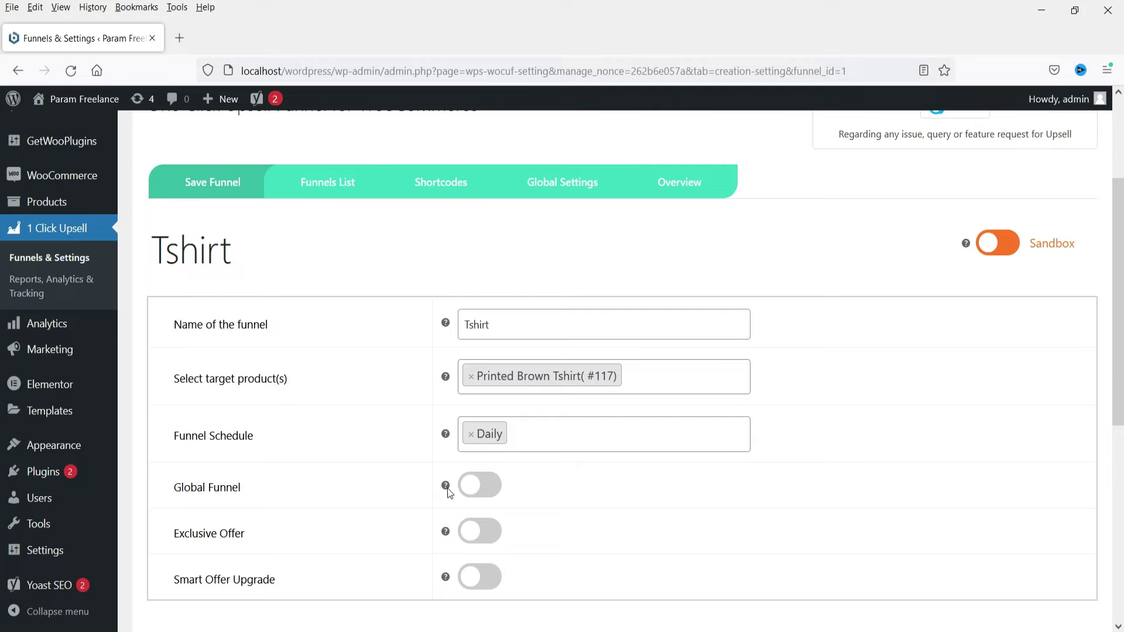
mouse_move(443, 489)
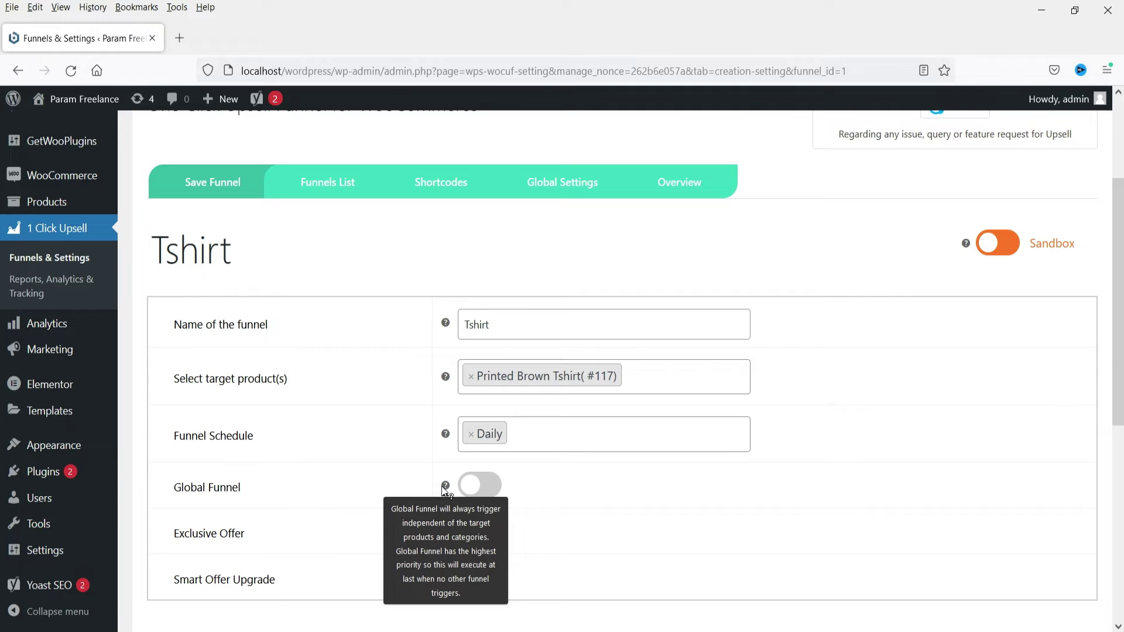
Turn on the Global Funnel option and add a first offer.
left_click(482, 491)
scroll(674, 417, "down", 4)
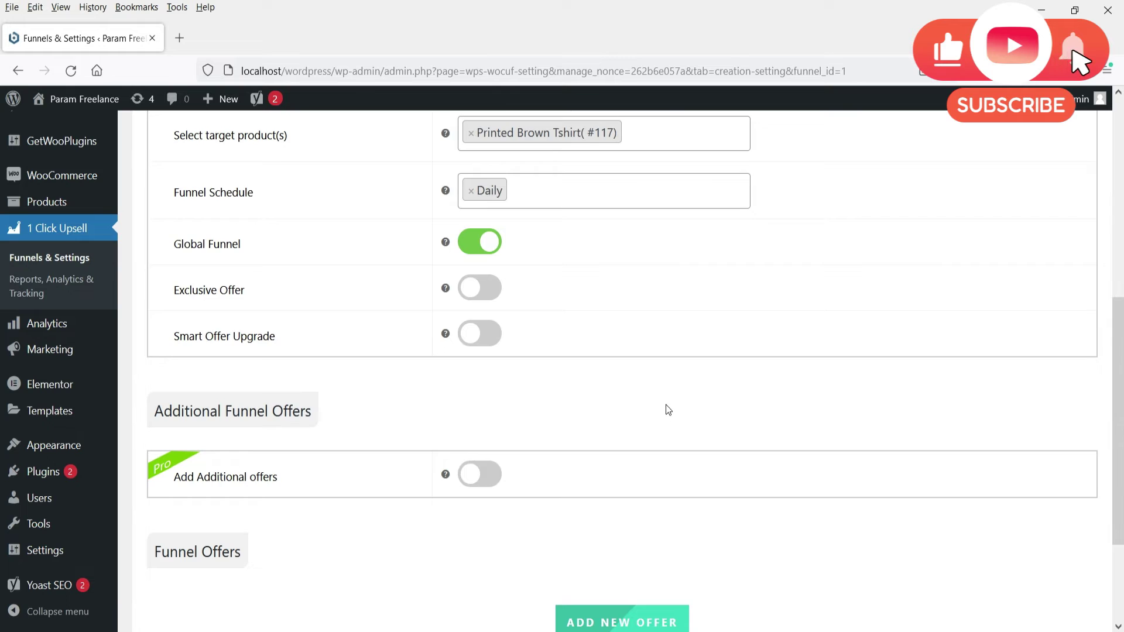
scroll(669, 410, "down", 3)
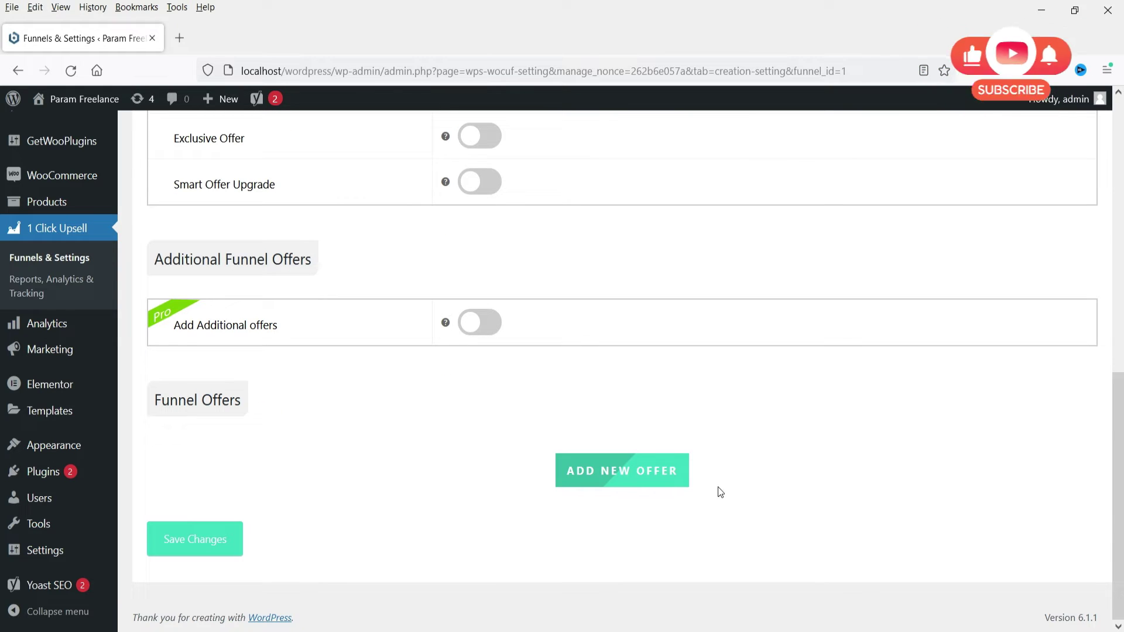
left_click(619, 485)
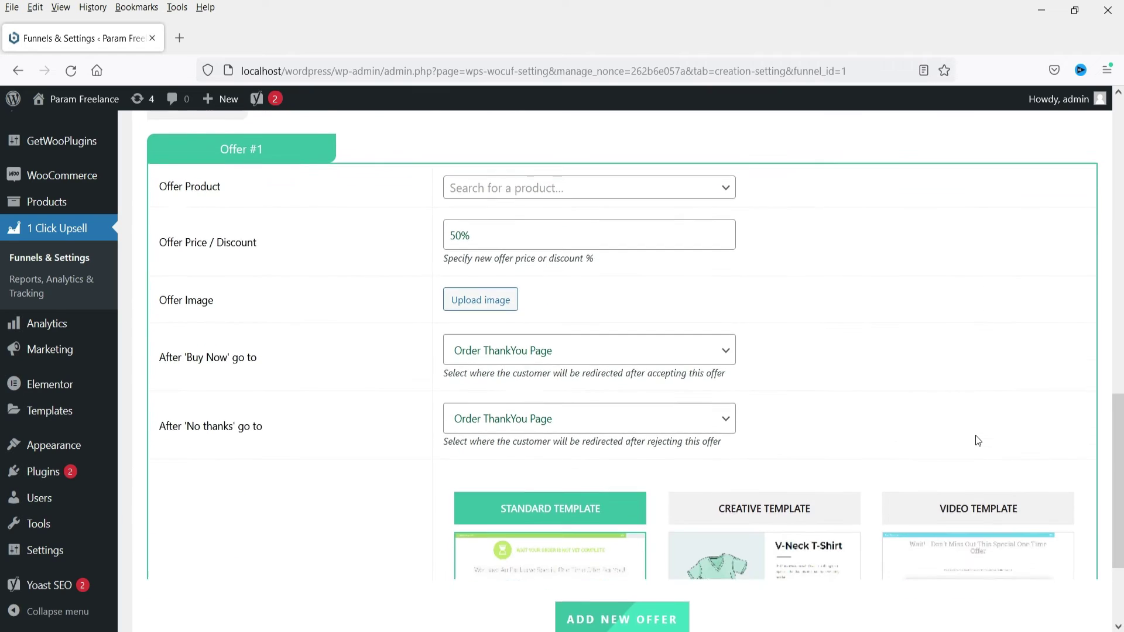
Set Offer #1 to Personalised Mug (#112) at 20% off and open the media library.
left_click(494, 171)
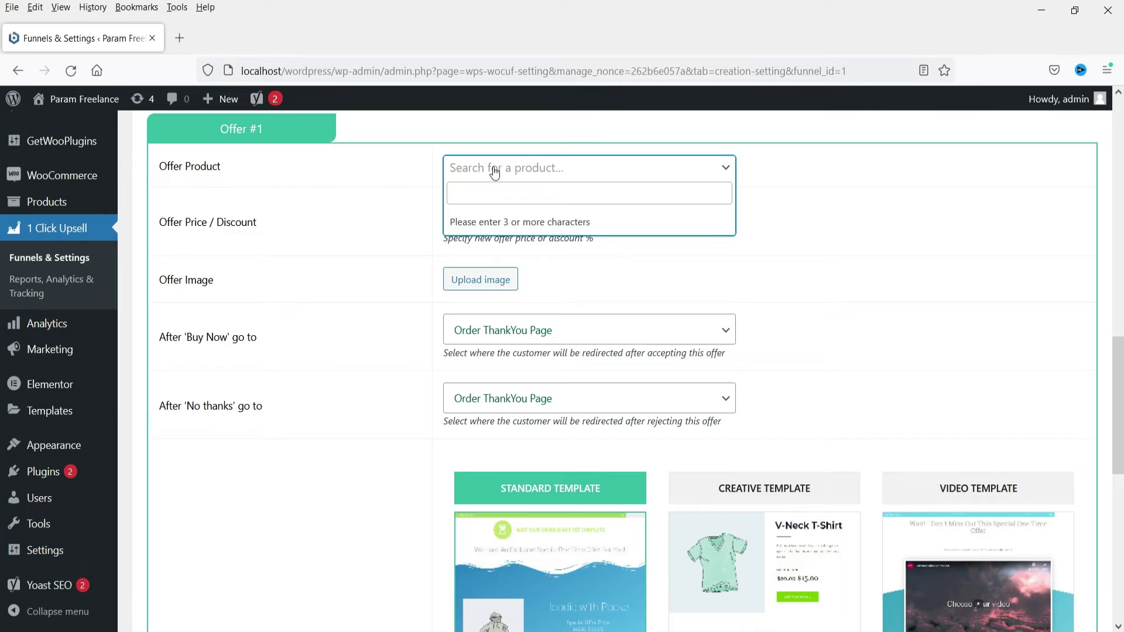
left_click(473, 194)
type("mug")
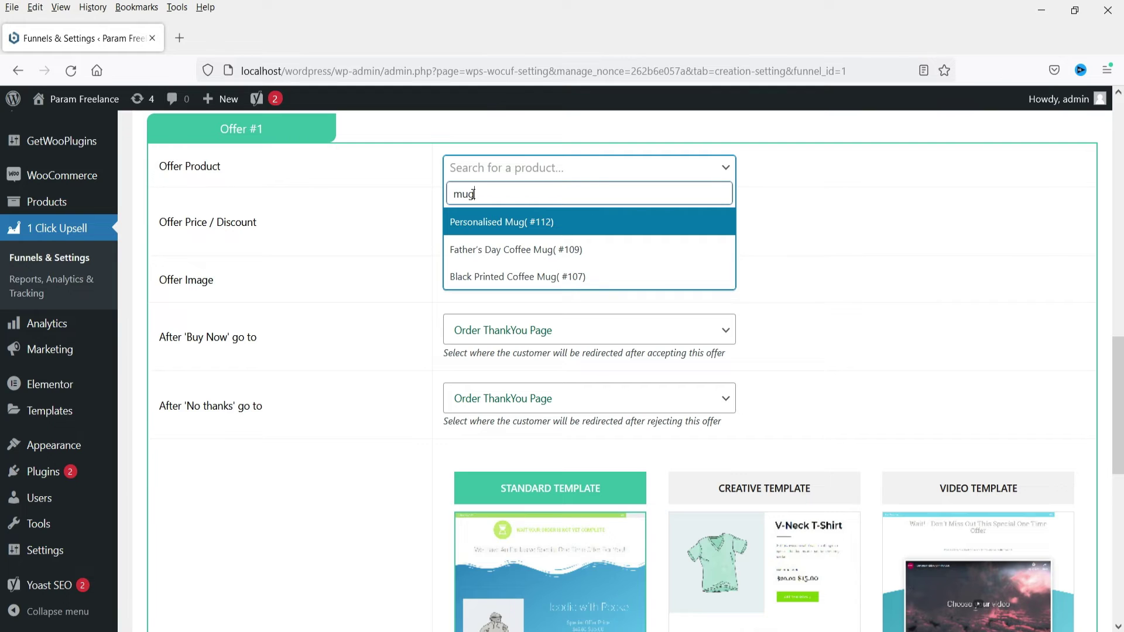
left_click(497, 221)
left_click_drag(455, 215, 349, 232)
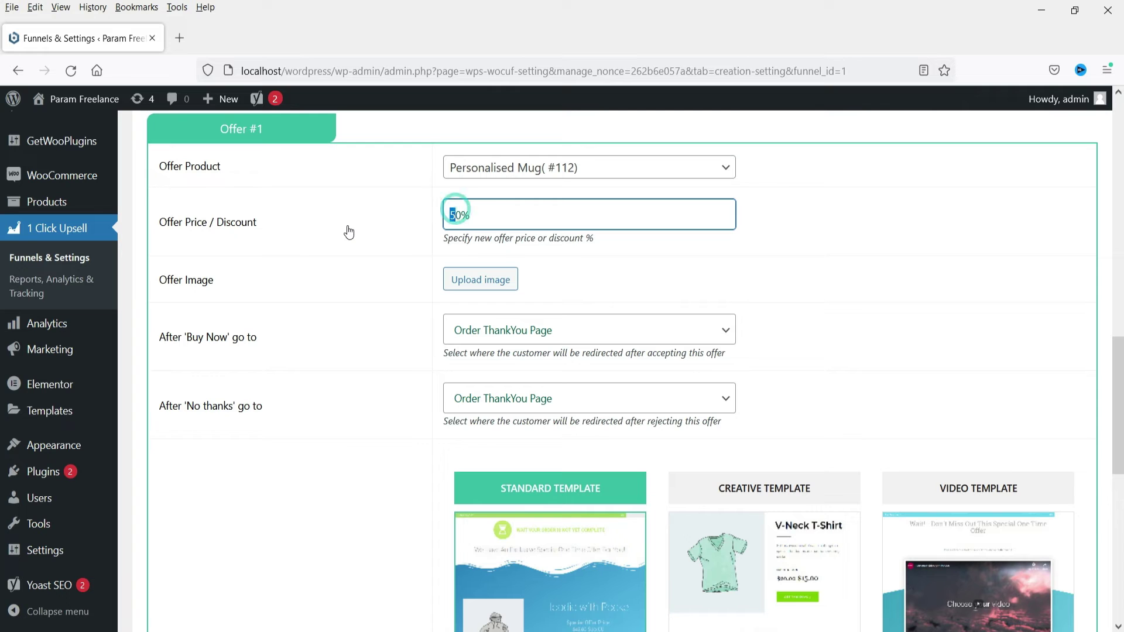
type("2")
left_click(480, 279)
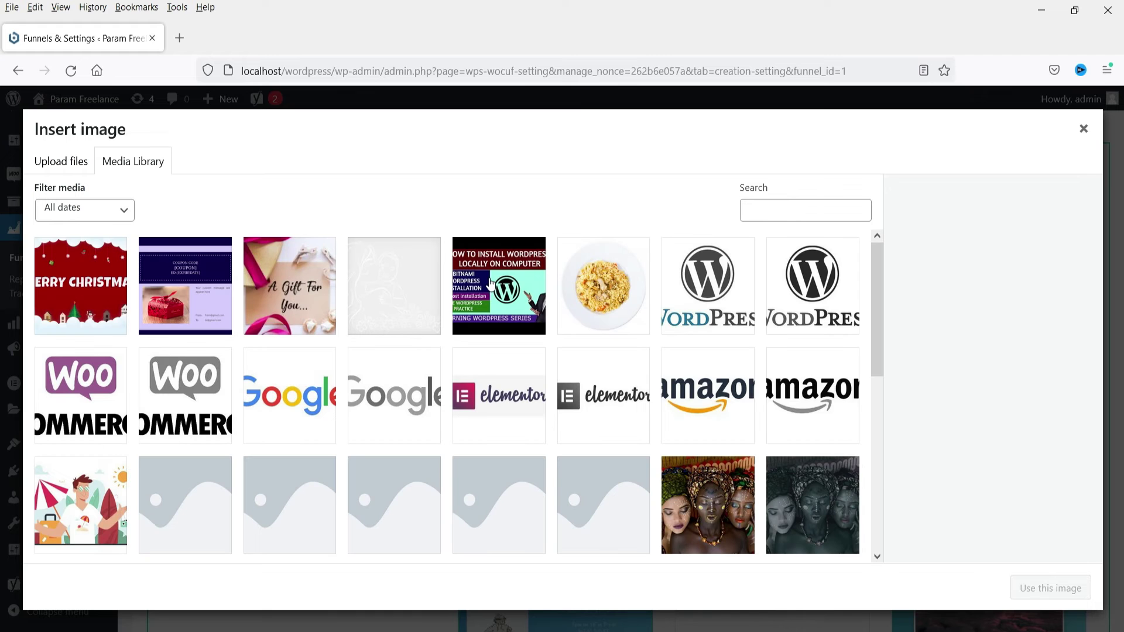
scroll(490, 283, "down", 5)
Use the dark coffee mug photo as Offer #1's image and review the redirect and template settings.
left_click(480, 432)
left_click(1035, 593)
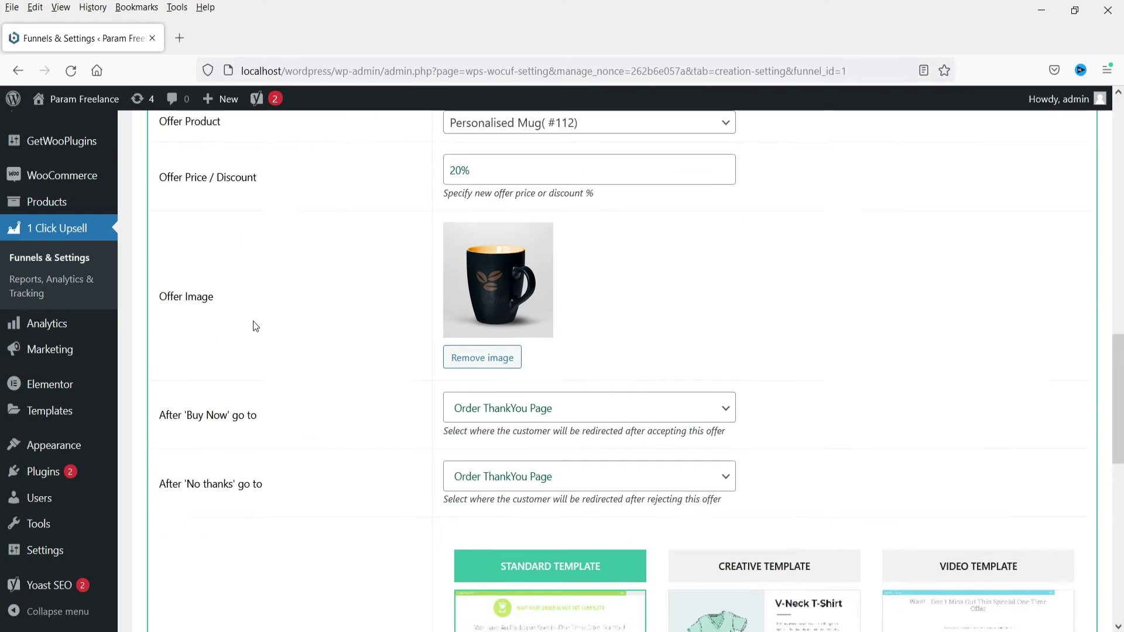
scroll(255, 326, "down", 3)
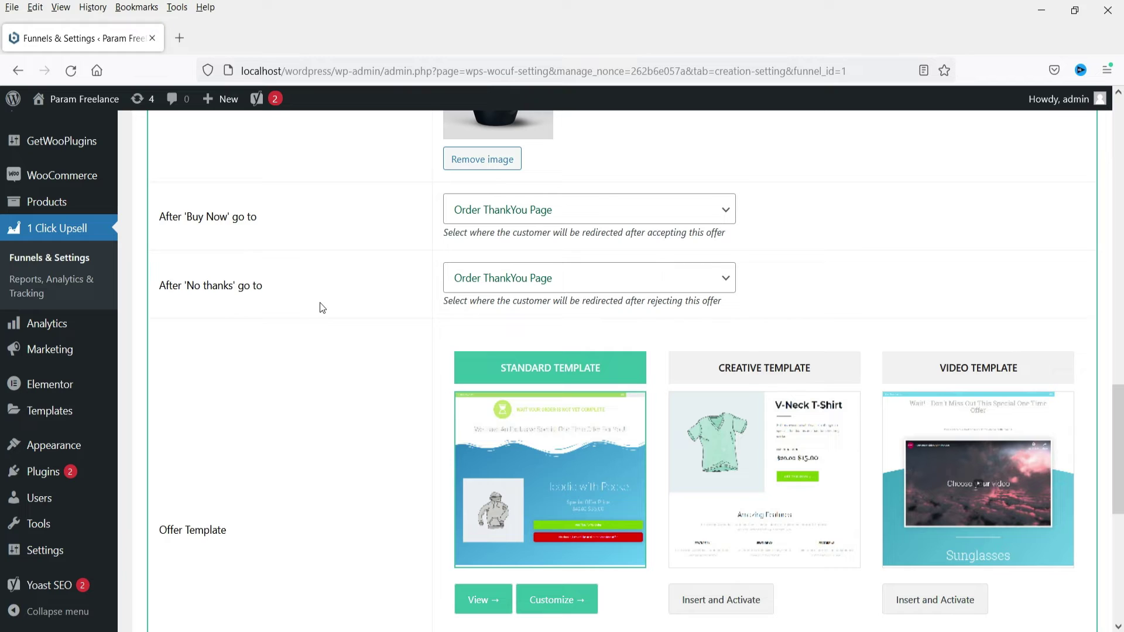
scroll(363, 283, "down", 4)
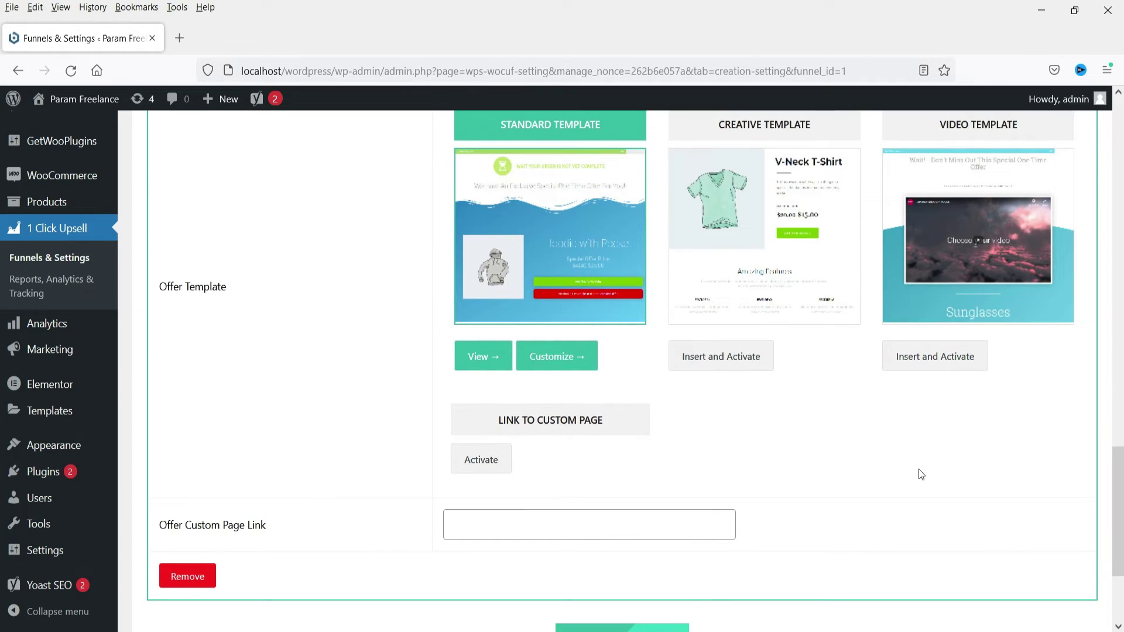
scroll(858, 485, "up", 2)
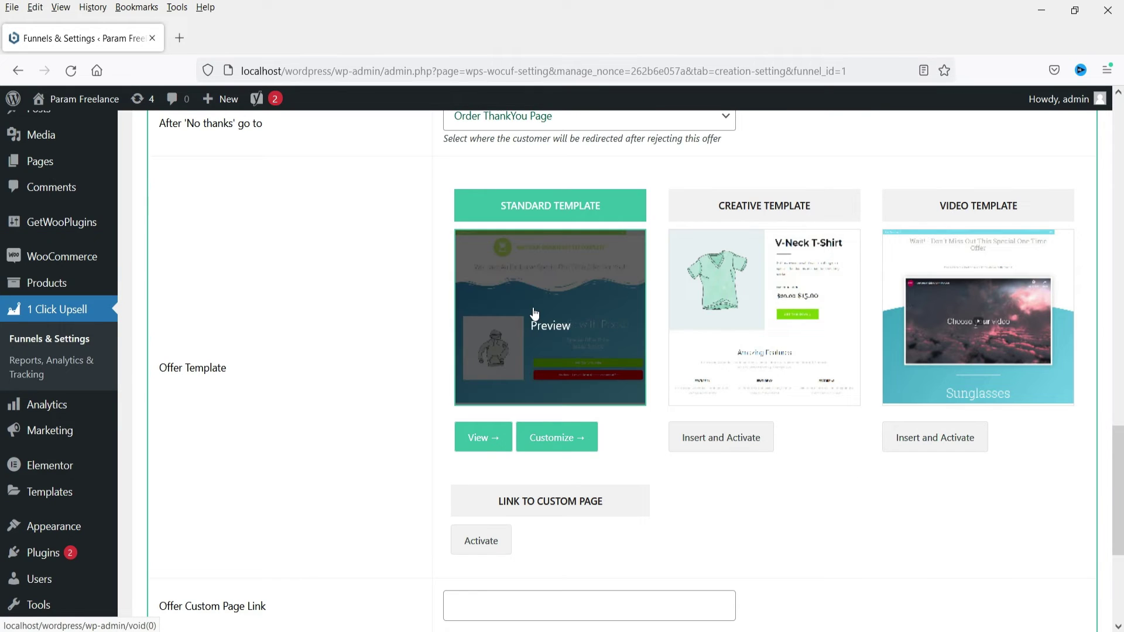
Open the Standard Template's Special Offer page in Elementor and inspect its heading, [wps_upsell_image] and price widgets.
left_click(557, 441)
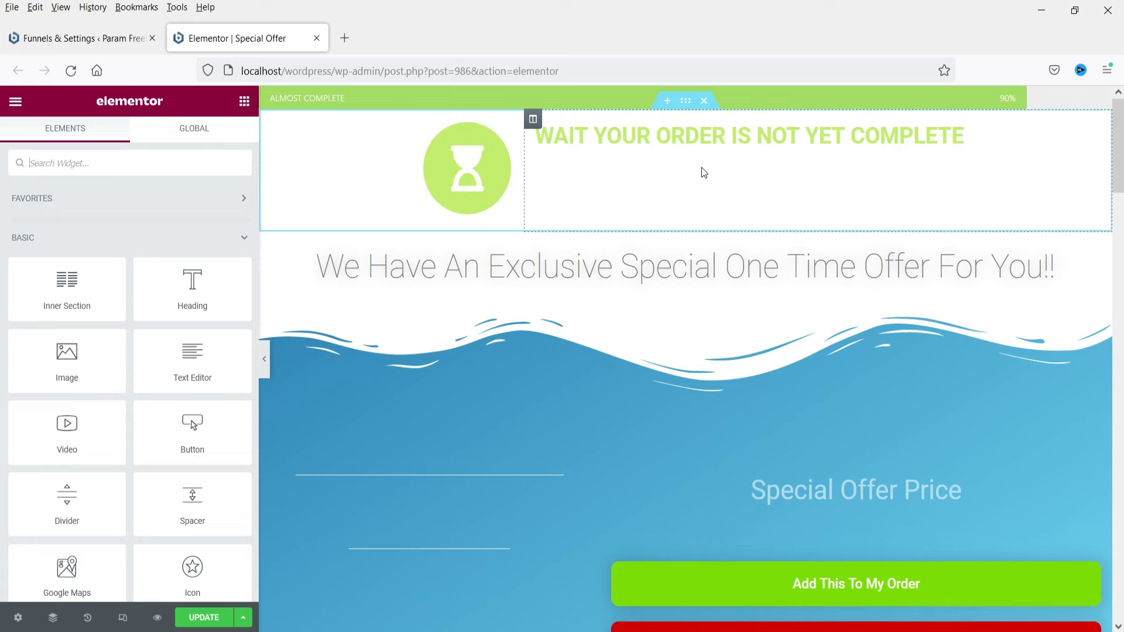
left_click(726, 134)
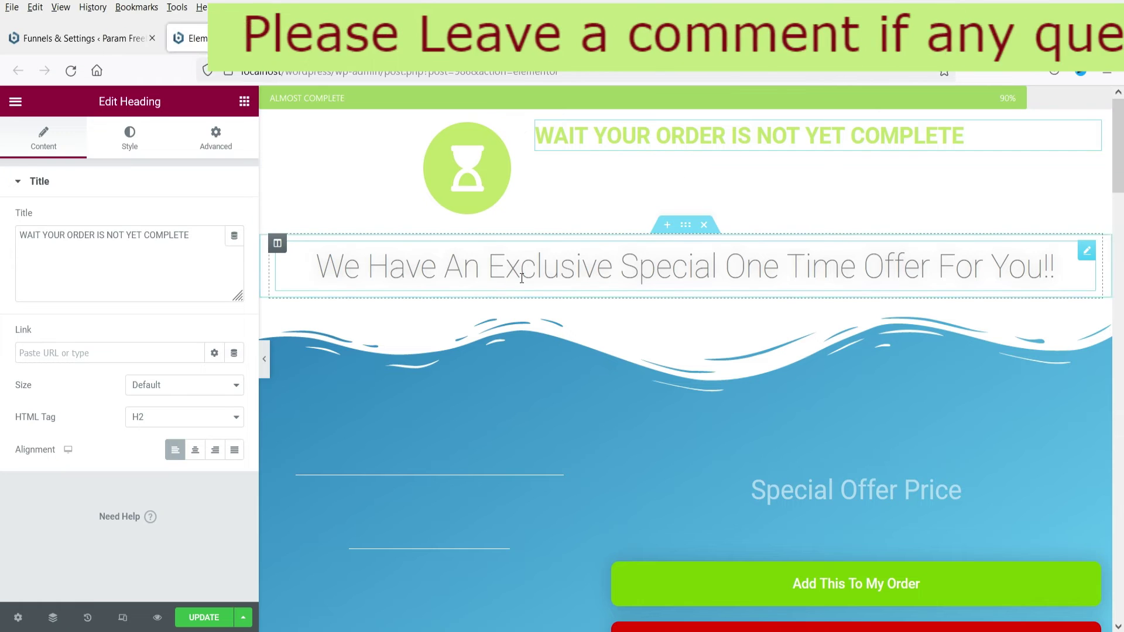
scroll(513, 270, "down", 3)
left_click(362, 353)
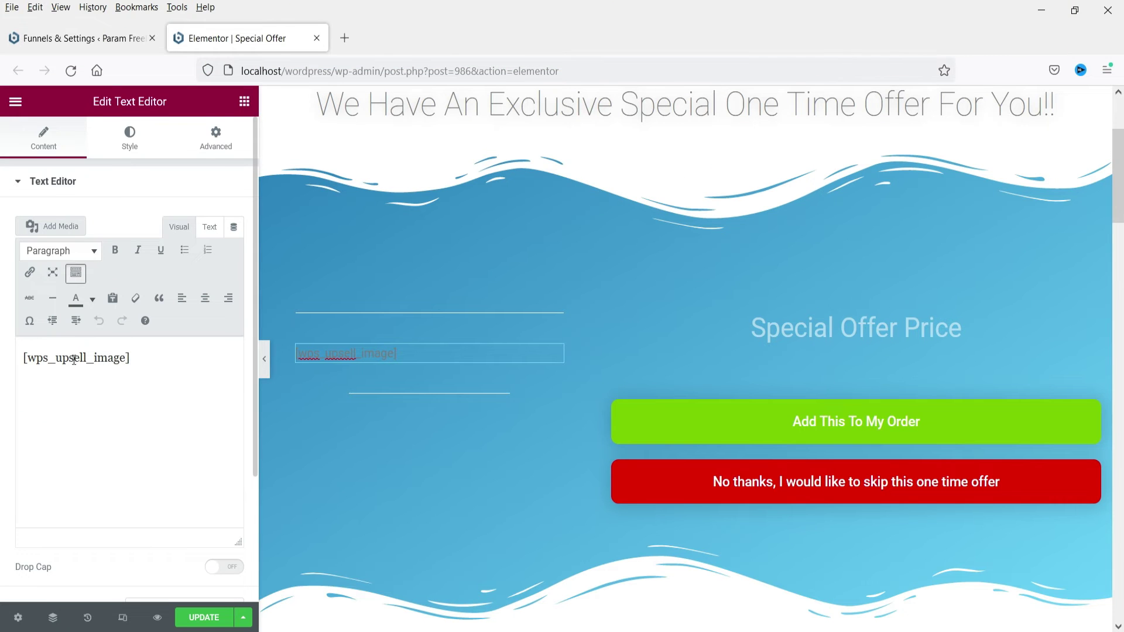
left_click(848, 329)
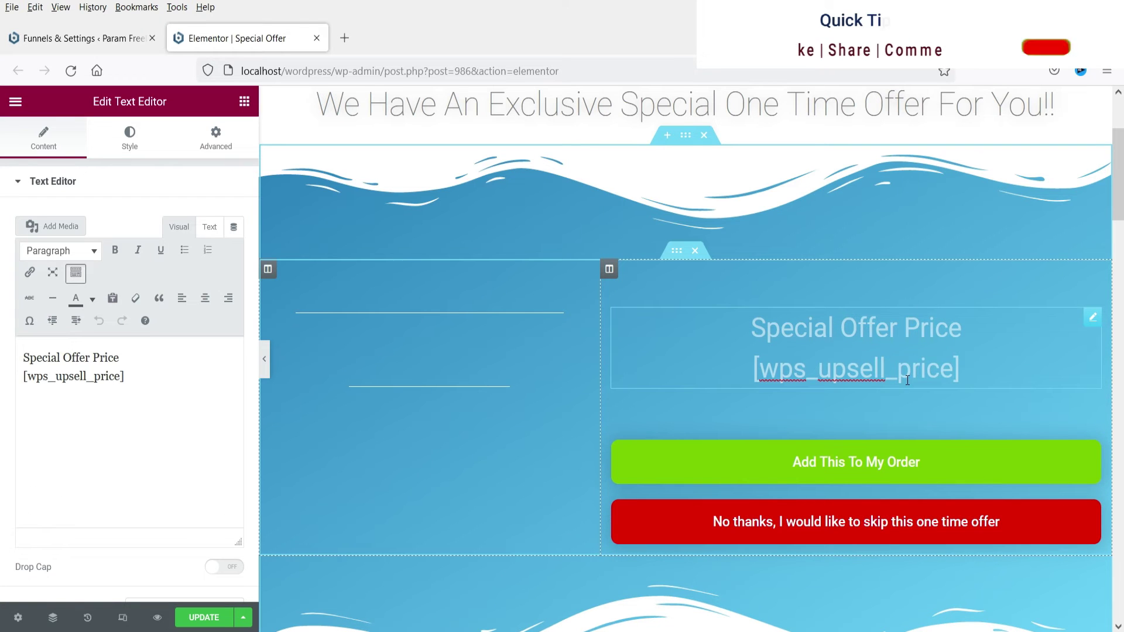
scroll(907, 381, "down", 3)
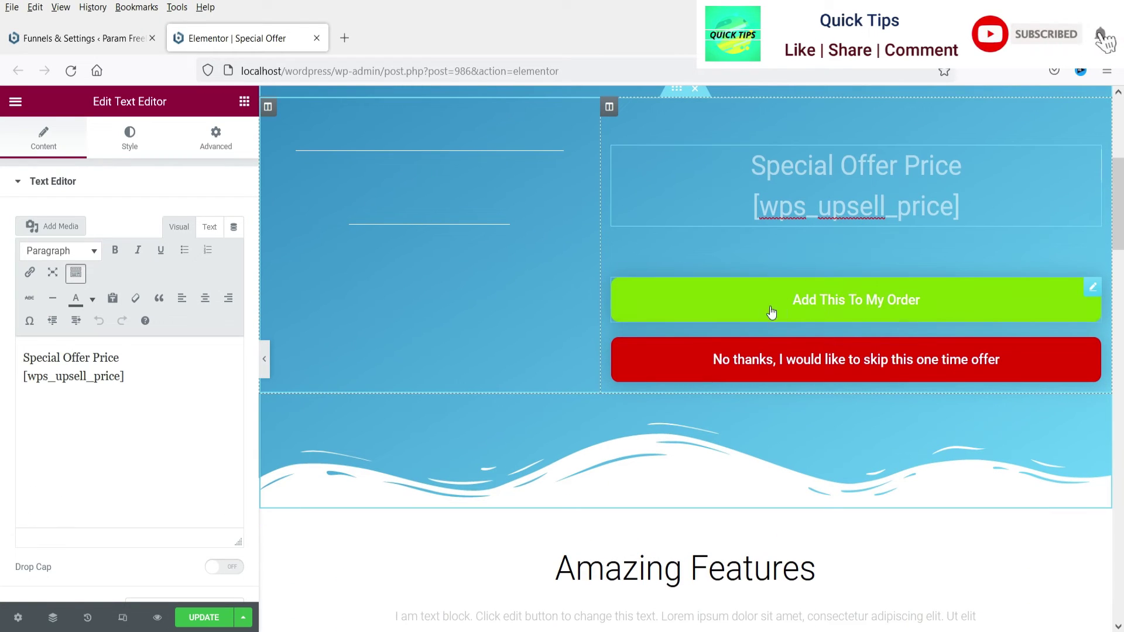
scroll(1033, 353, "down", 1)
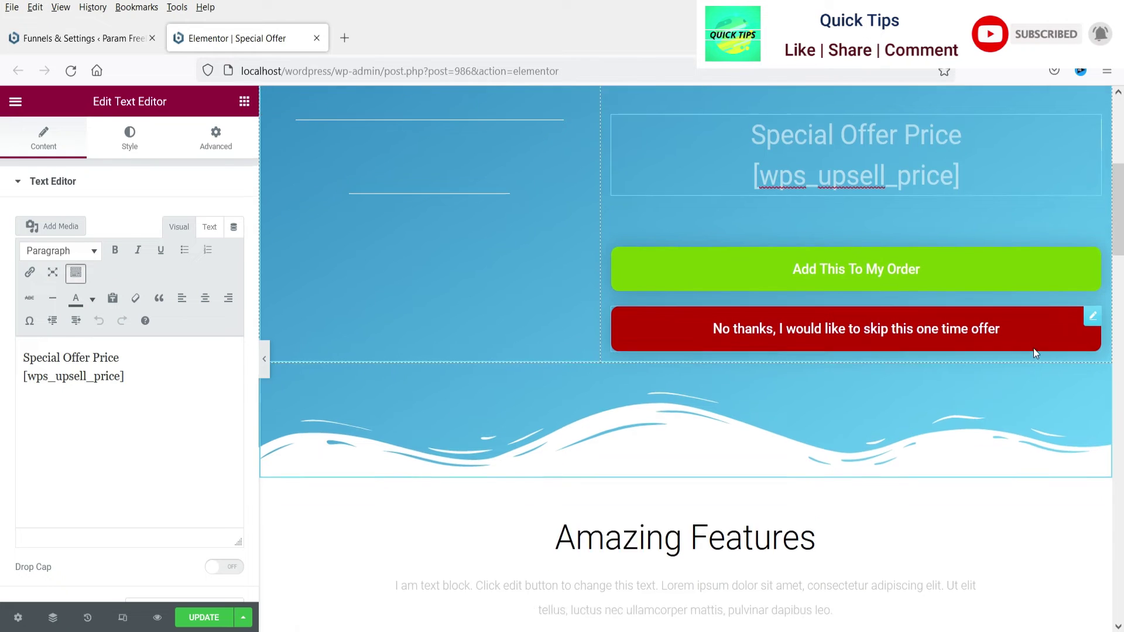
scroll(1033, 348, "down", 4)
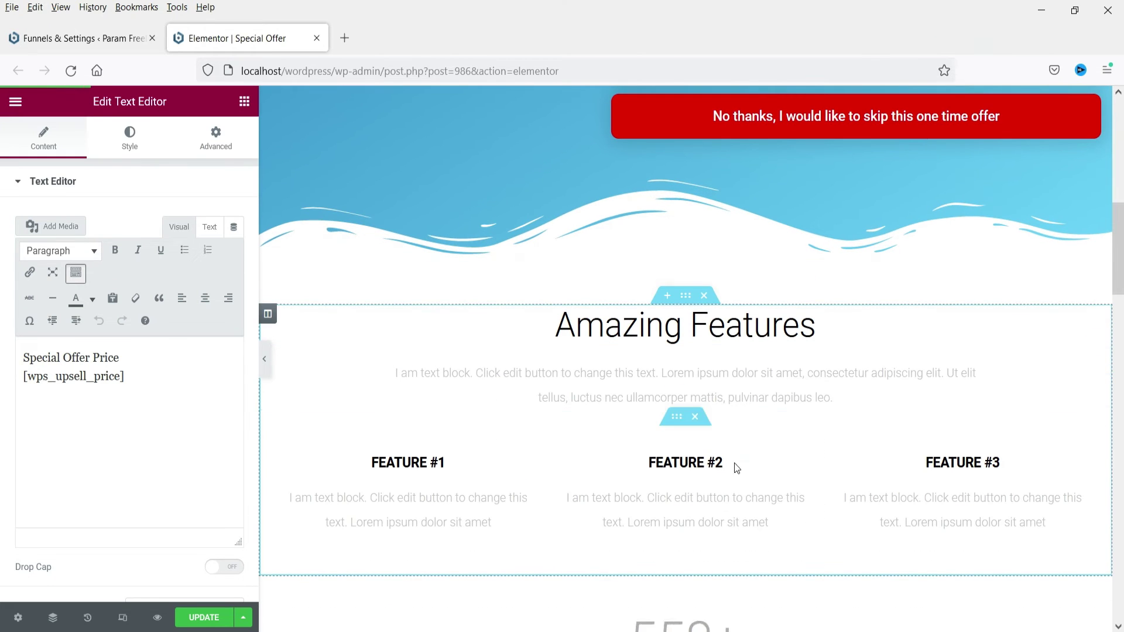
Select the Amazing Features placeholder paragraph for editing, then clear the selection.
left_click(539, 396)
scroll(539, 396, "down", 1)
left_click_drag(28, 358, 110, 376)
left_click_drag(138, 414, 151, 431)
left_click(160, 442)
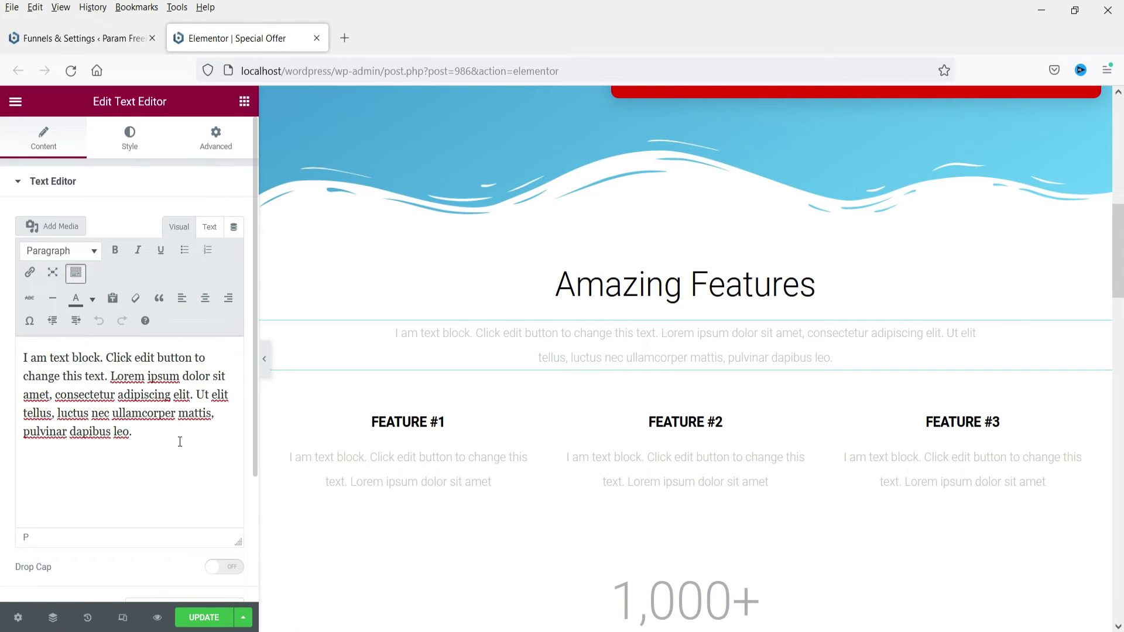
Delete the Amazing Features section and the sections below the testimonials, including payment icons.
left_click(704, 256)
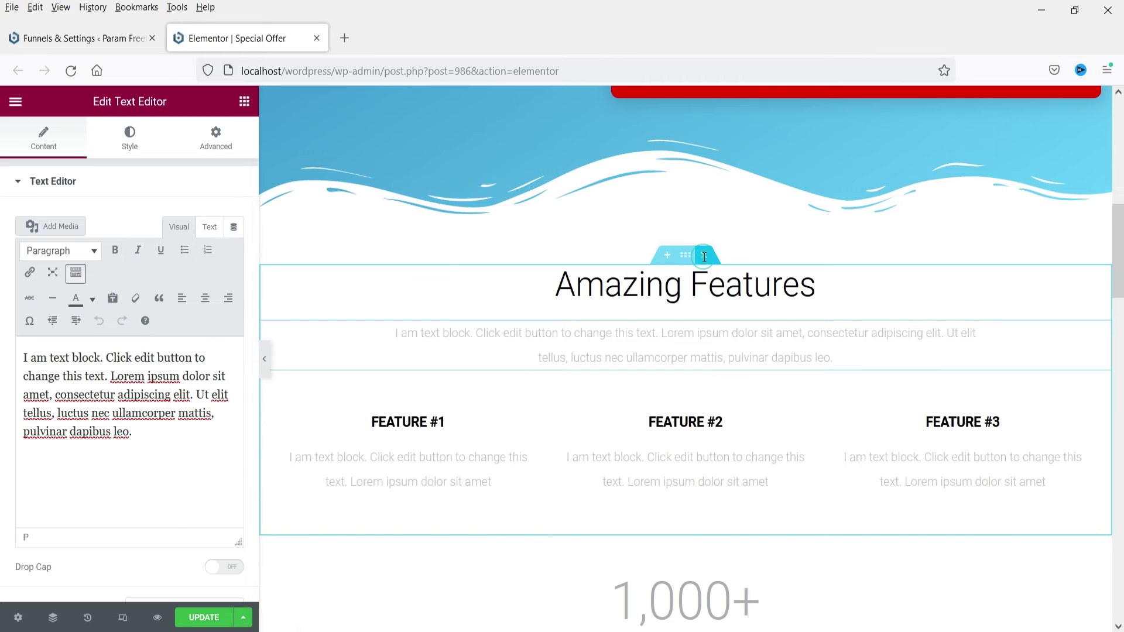
scroll(722, 392, "down", 7)
left_click(705, 287)
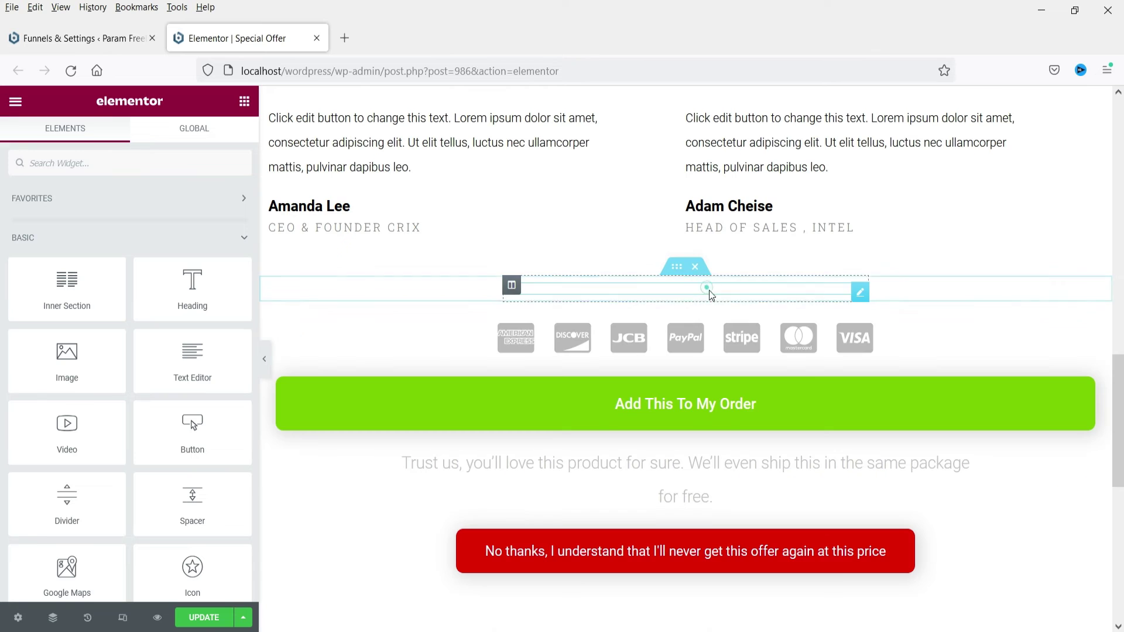
left_click(697, 269)
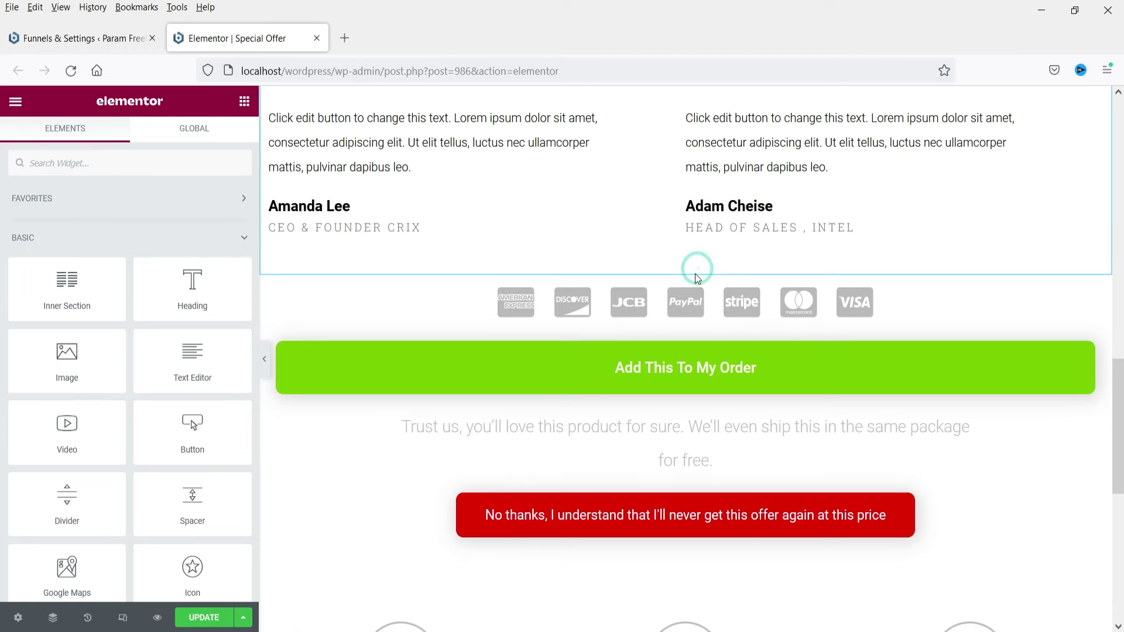
left_click(704, 267)
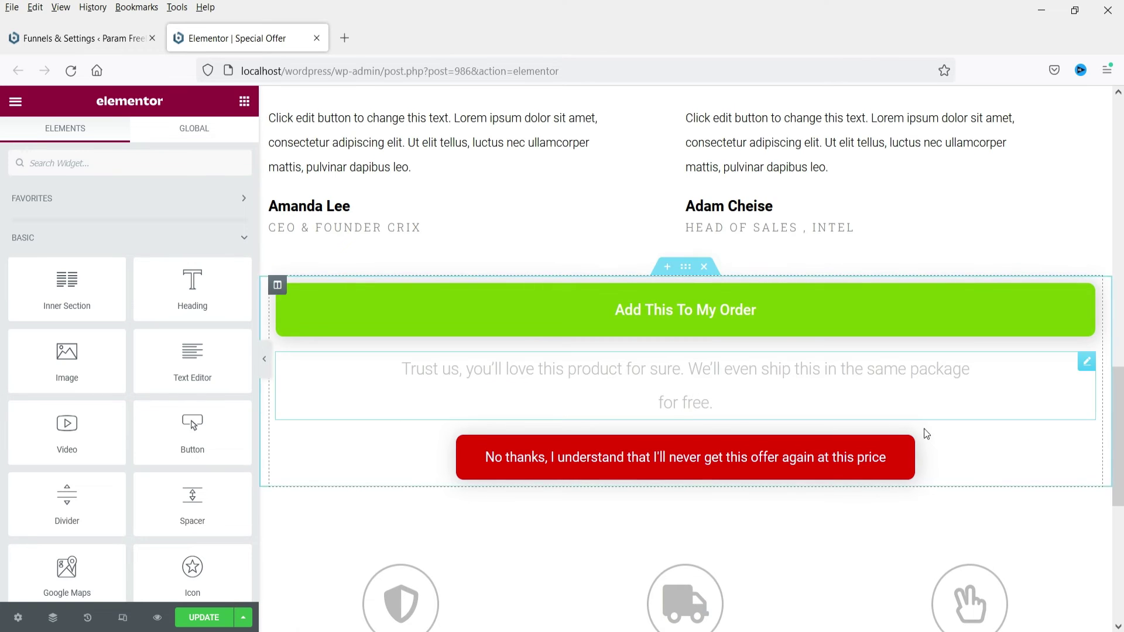
Delete the icon-features section and its empty outer section, then update the page.
scroll(923, 431, "down", 4)
left_click(696, 313)
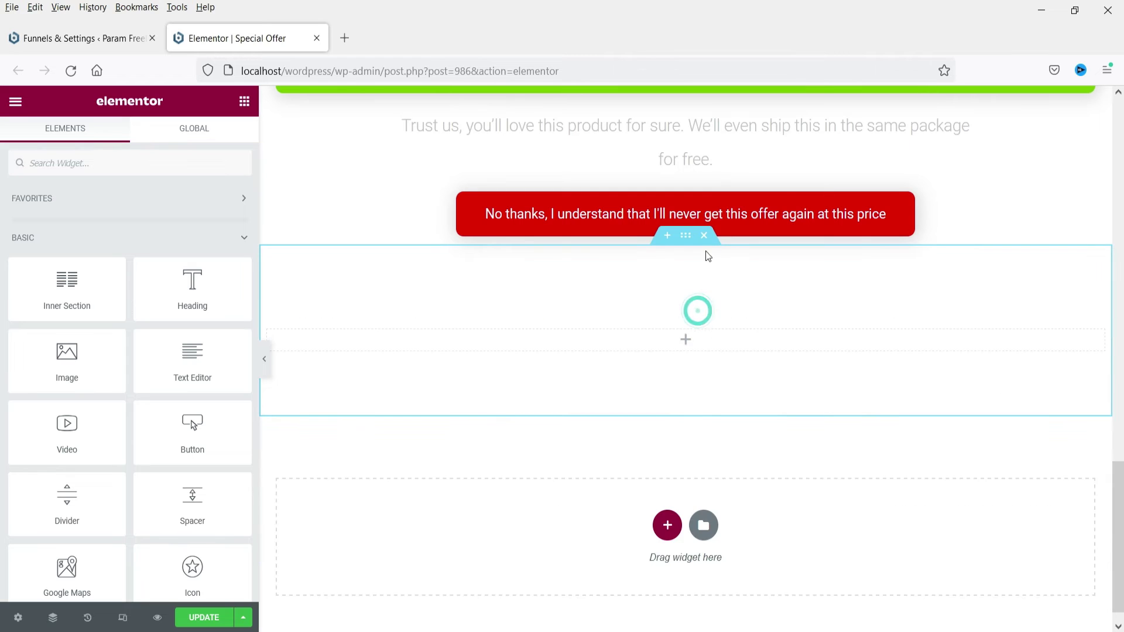
left_click(704, 236)
left_click(204, 618)
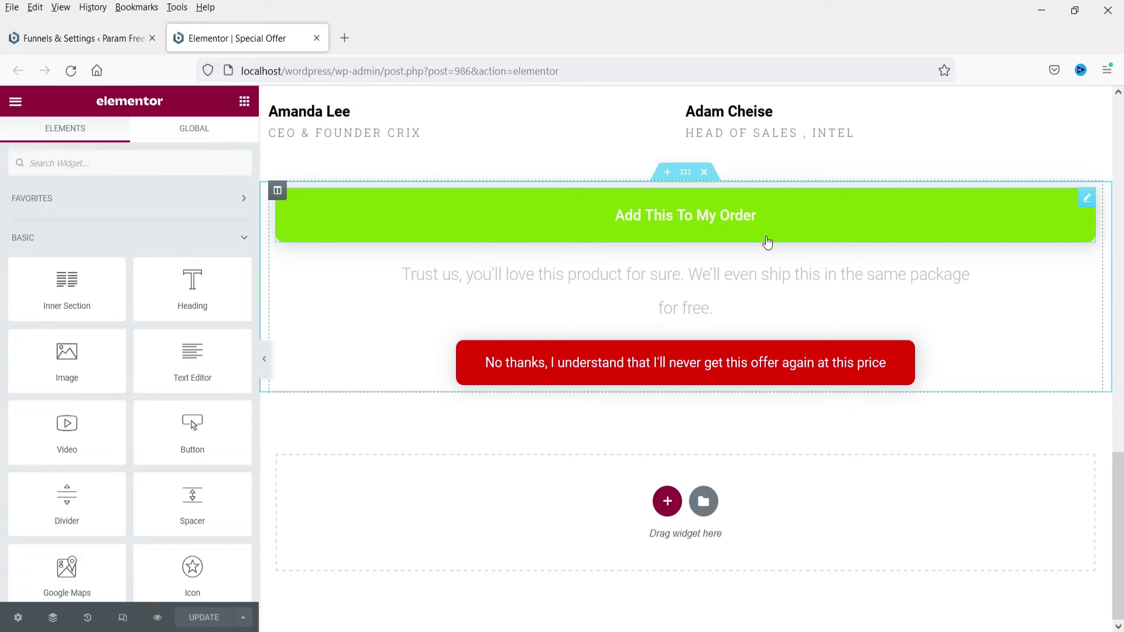
scroll(765, 239, "up", 10)
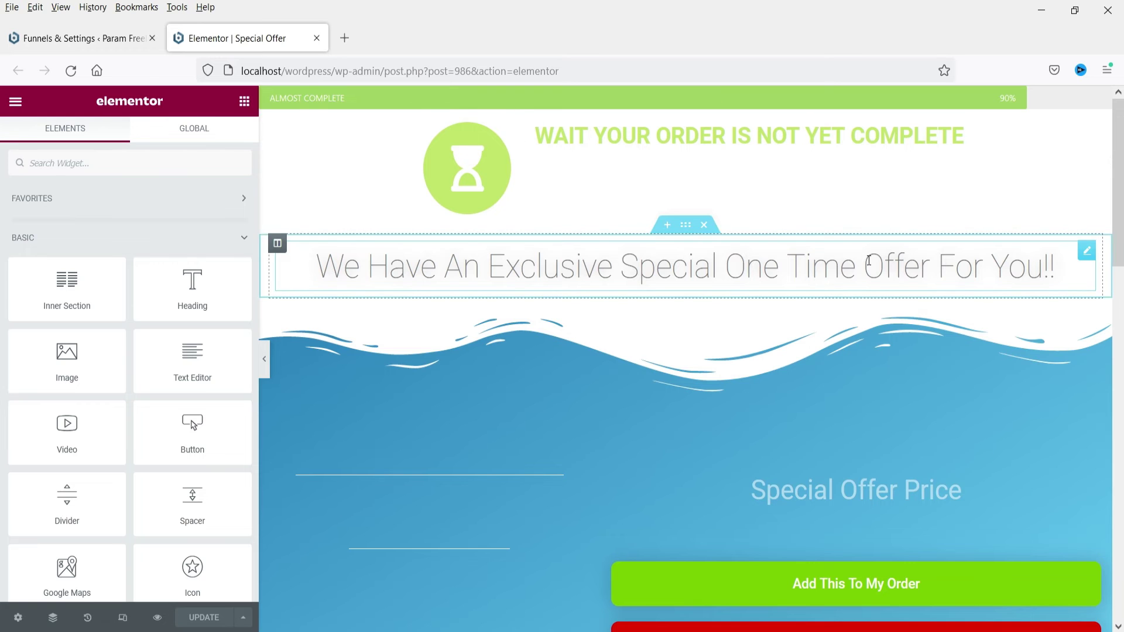
Back on the funnel settings page, add a second offer to the Tshirt funnel.
left_click(103, 40)
mouse_move(501, 319)
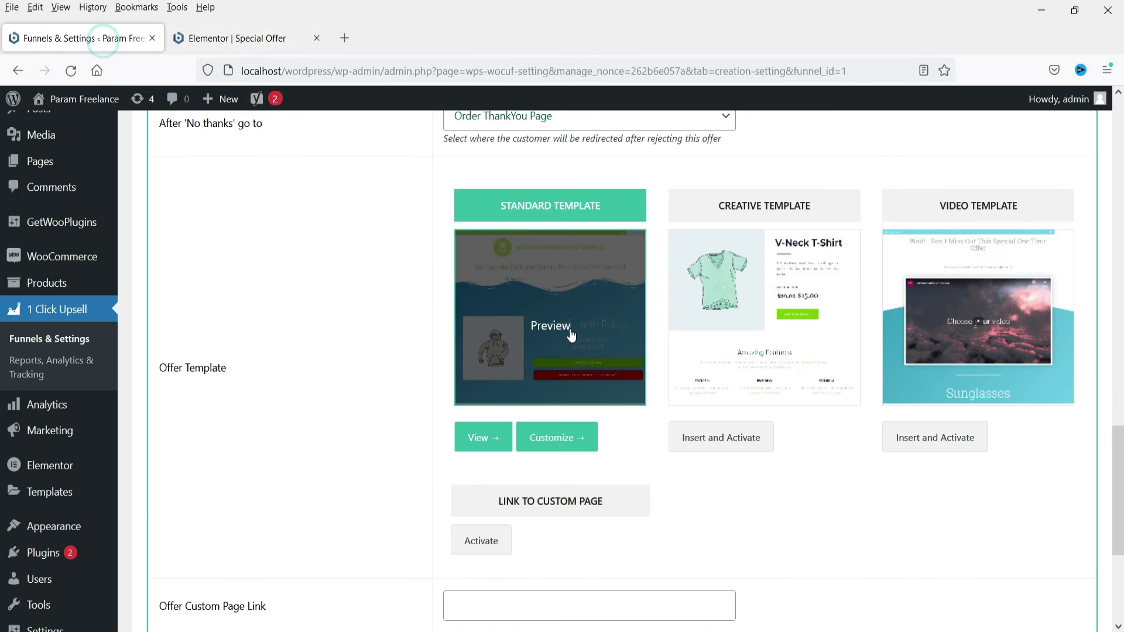
scroll(346, 305, "down", 4)
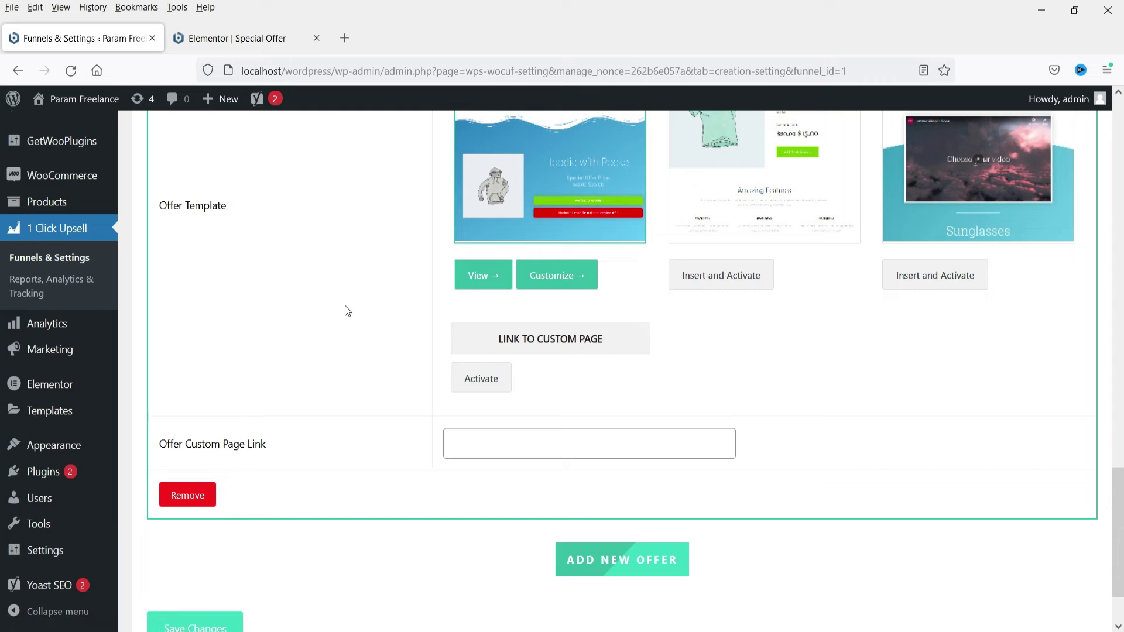
left_click(646, 489)
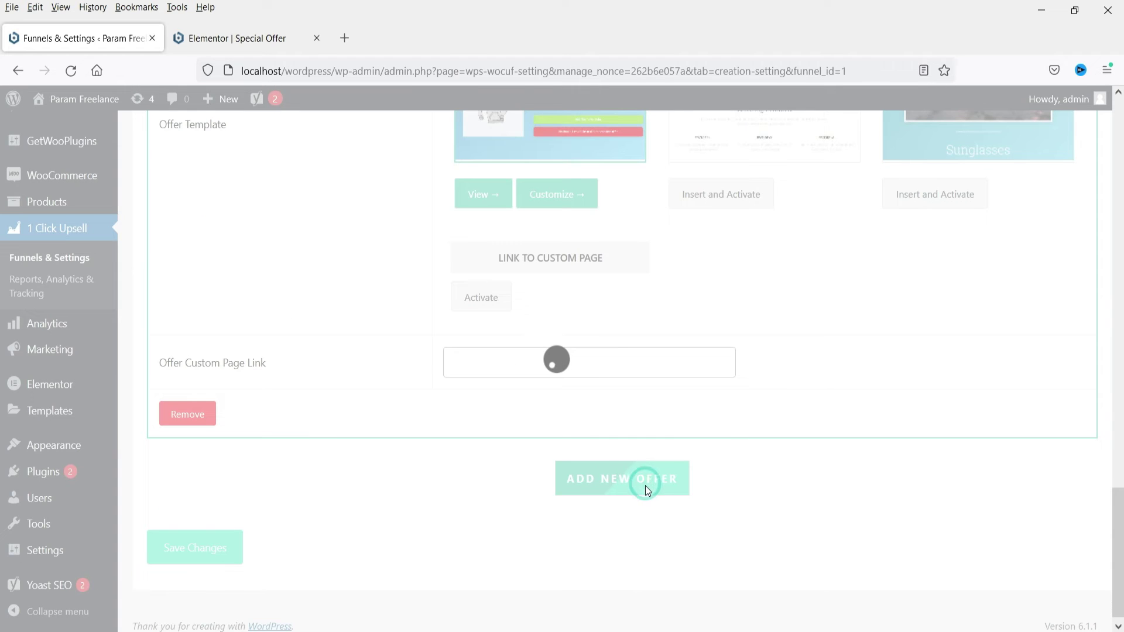
scroll(646, 489, "down", 5)
Set Offer #2's product to Father's Day Coffee Mug with a 40% discount.
left_click(491, 170)
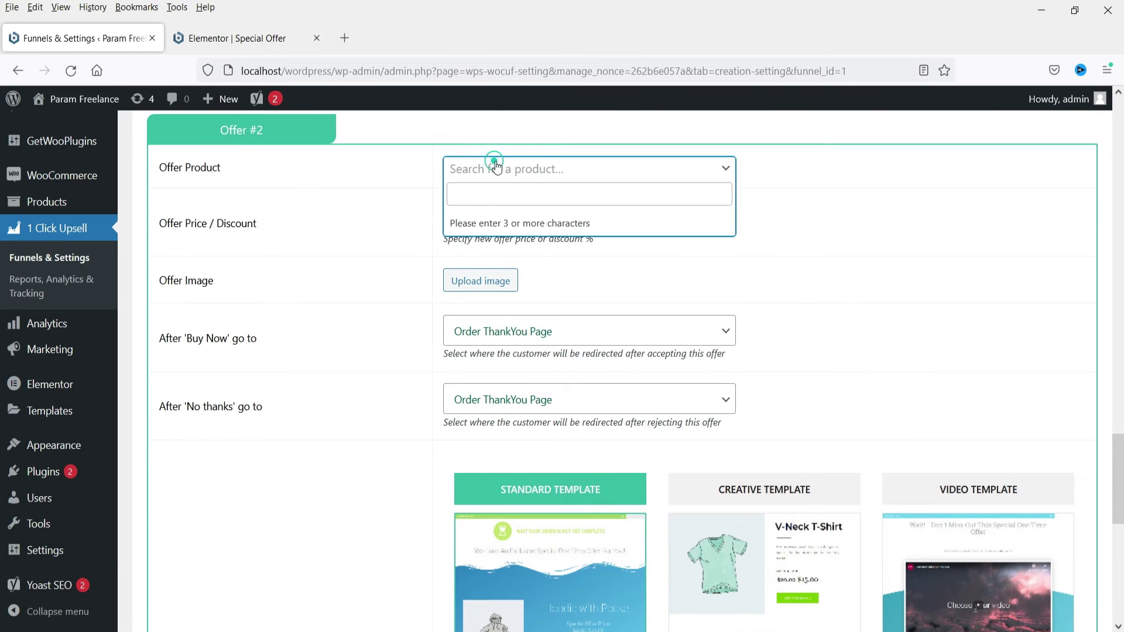
left_click(490, 198)
type("mug")
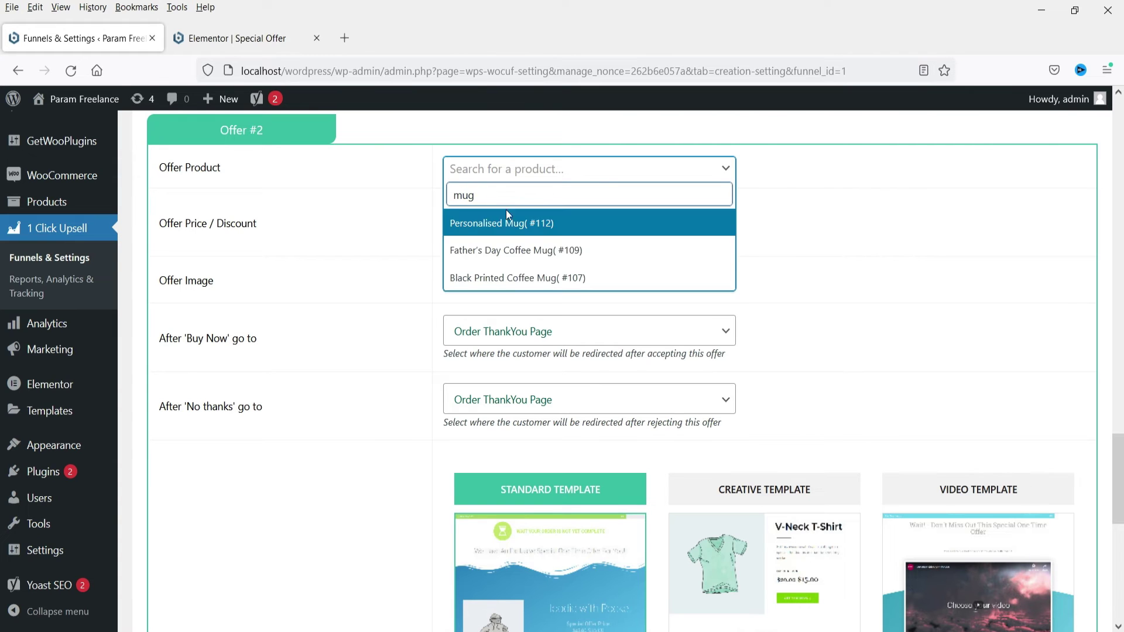
left_click(536, 251)
left_click(447, 217)
double_click(448, 217)
type("40")
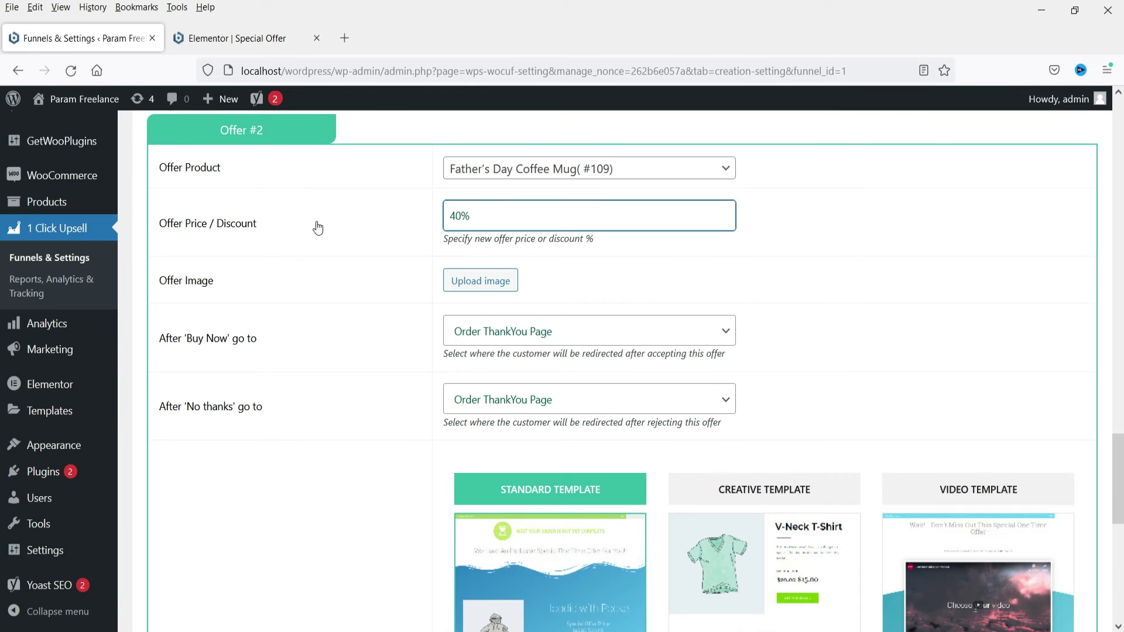
Attach the mug photo from the media library as Offer #2's image.
left_click(506, 279)
scroll(457, 381, "down", 5)
left_click(494, 359)
left_click(1049, 584)
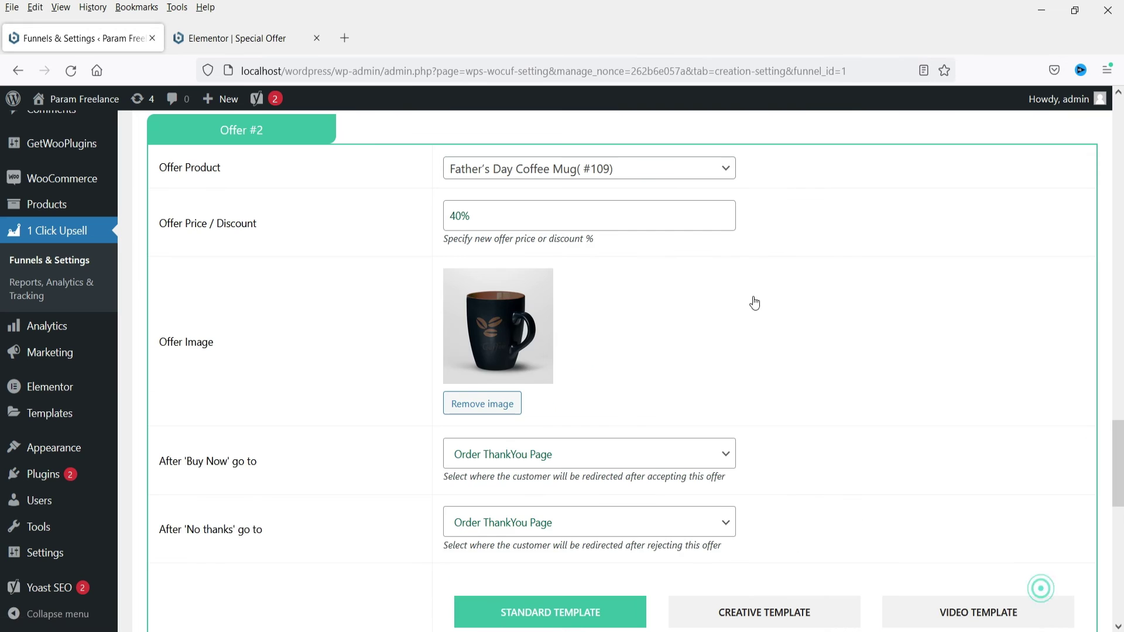
scroll(753, 303, "down", 3)
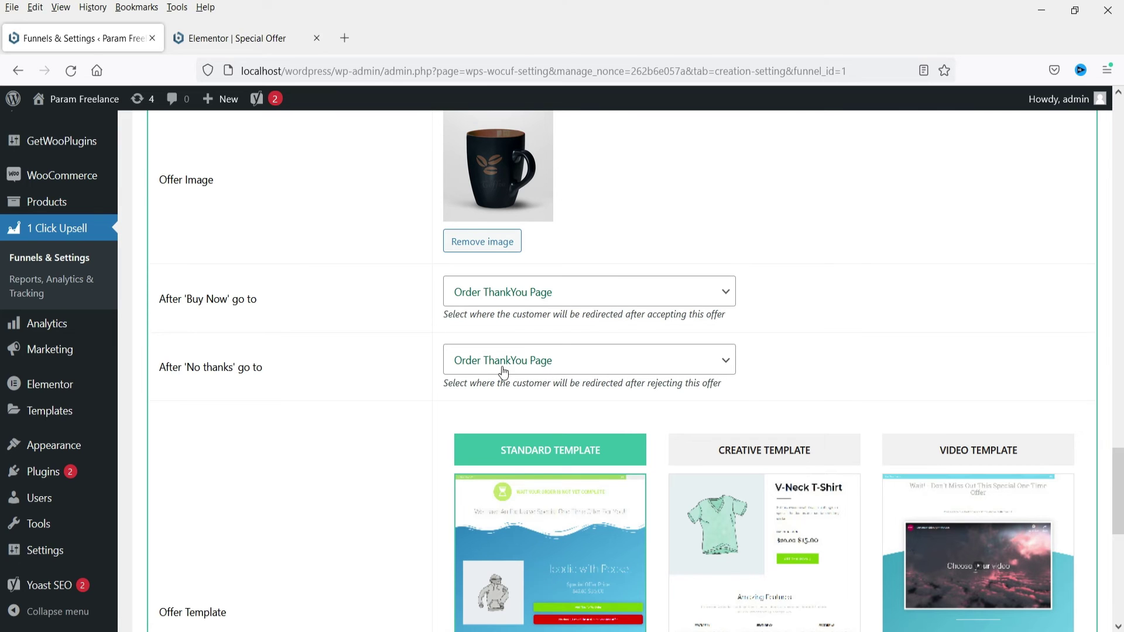
scroll(805, 274, "down", 4)
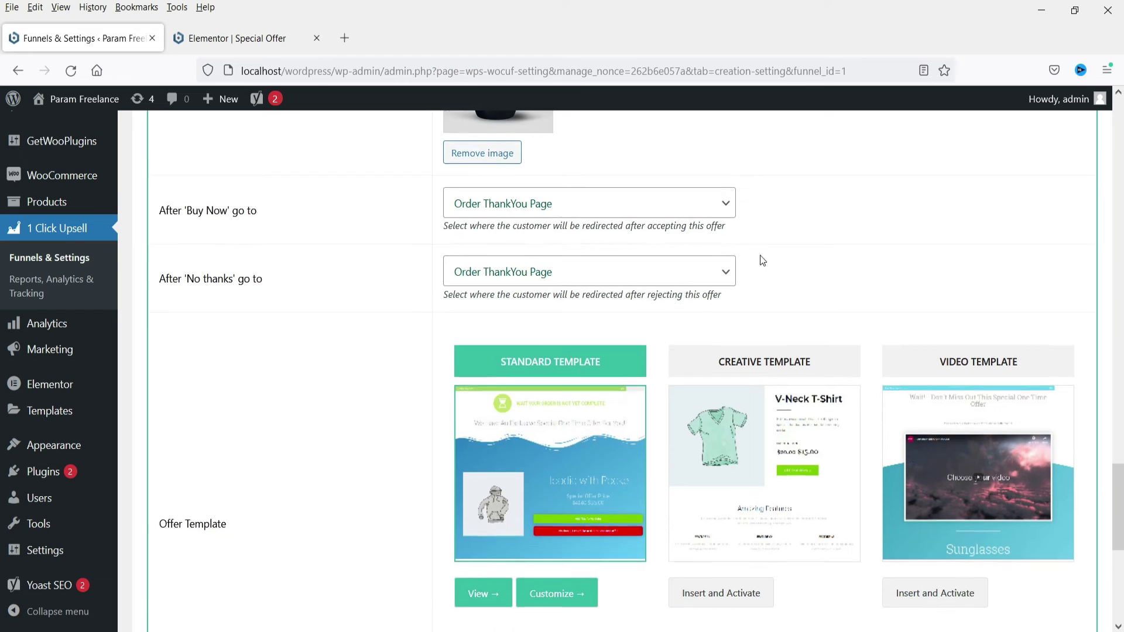
left_click(556, 439)
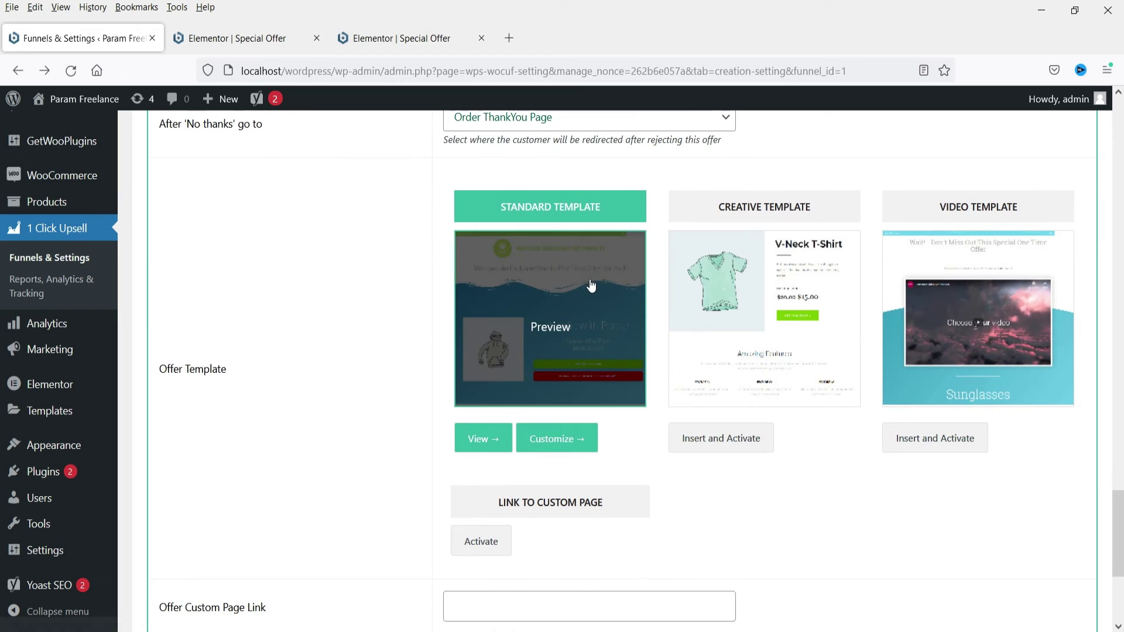
Customize the Standard Template, removing Amazing Features and payment-card icon sections, then update.
left_click(572, 444)
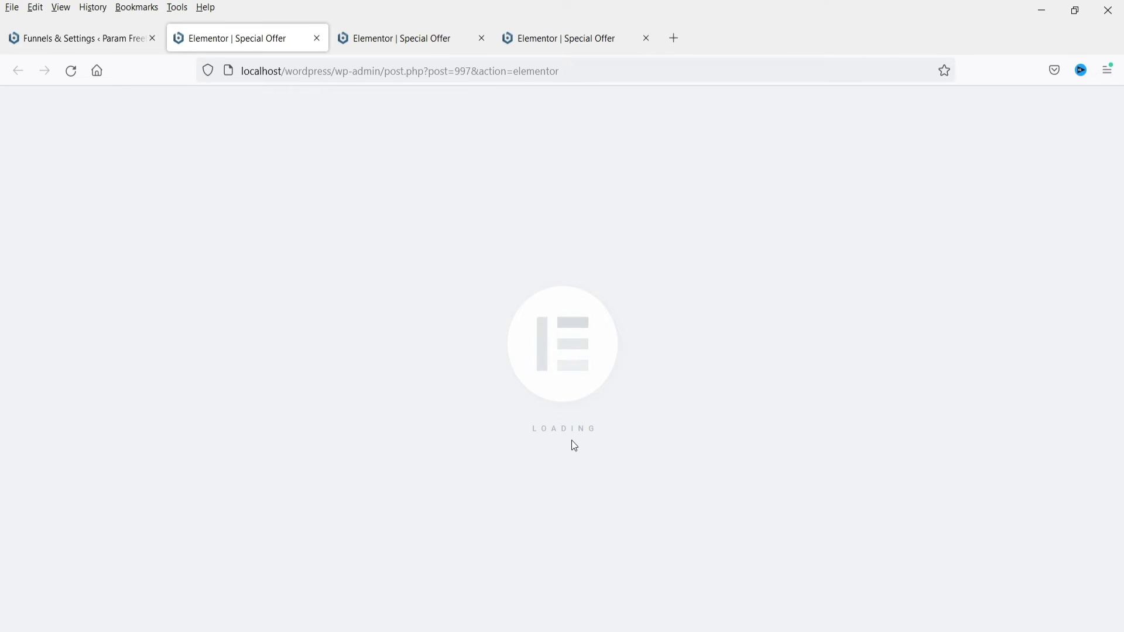
scroll(767, 299, "down", 3)
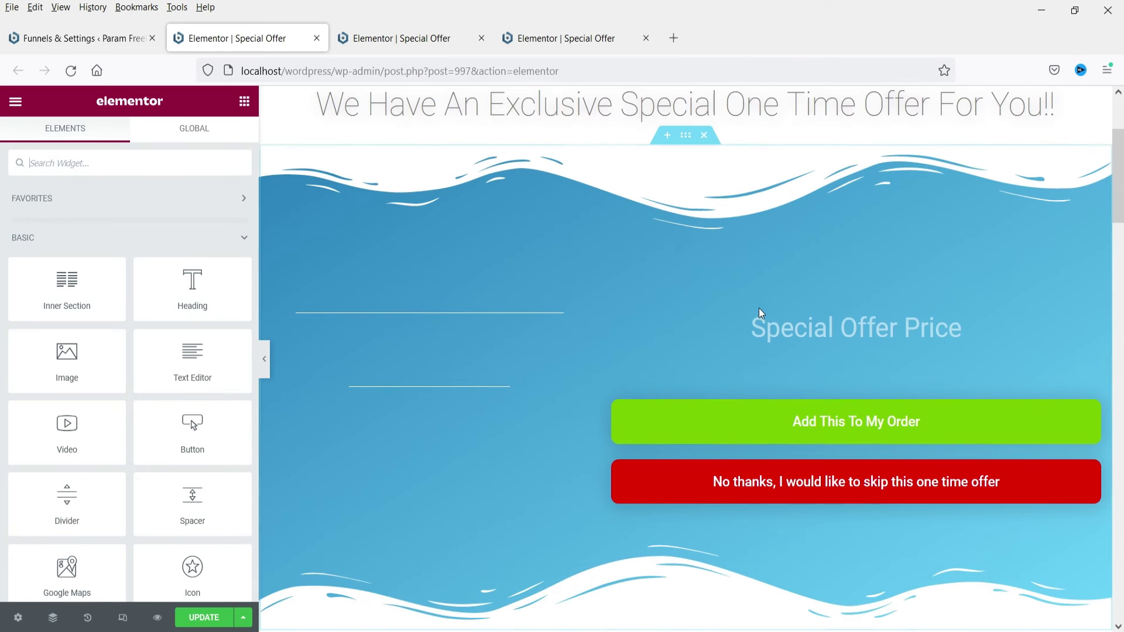
scroll(733, 307, "up", 3)
scroll(732, 297, "down", 10)
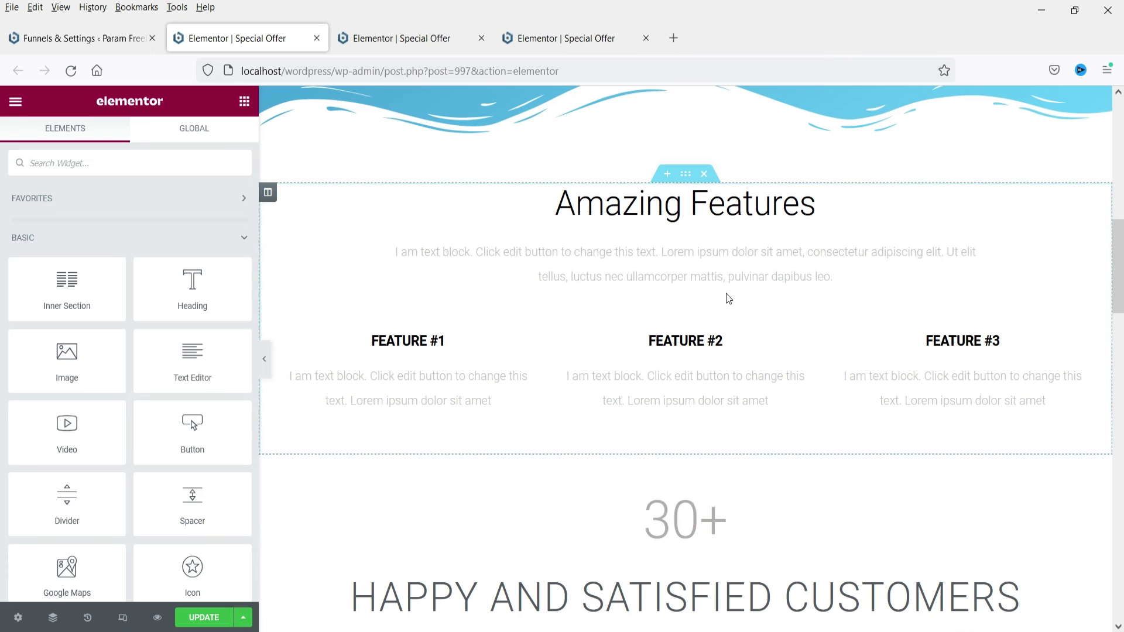
left_click(704, 175)
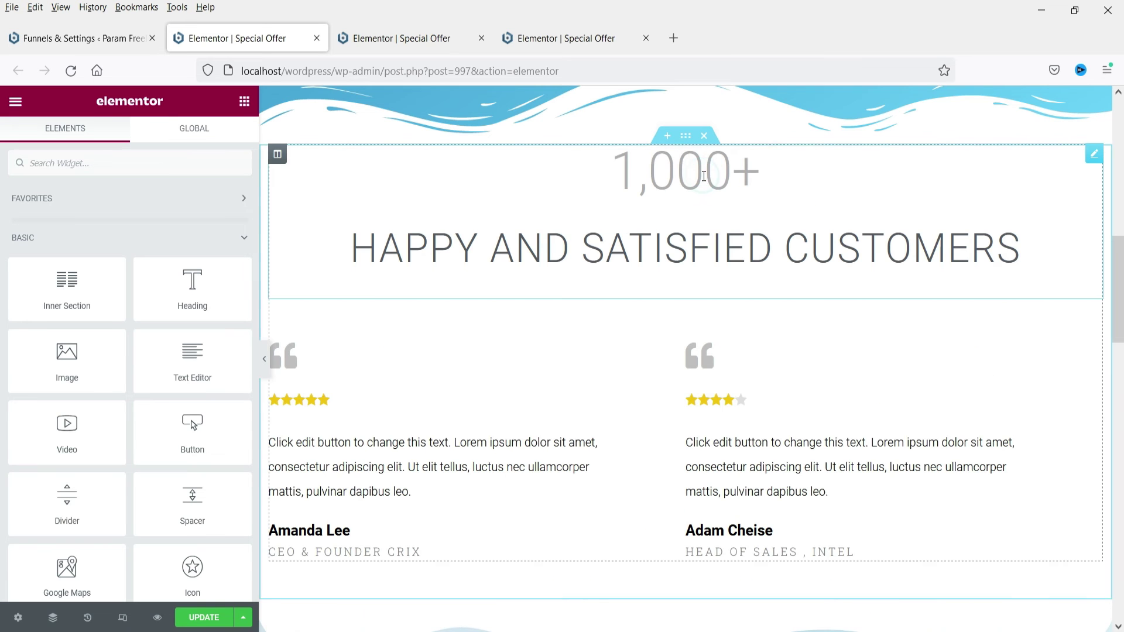
scroll(700, 293, "up", 10)
scroll(704, 293, "down", 6)
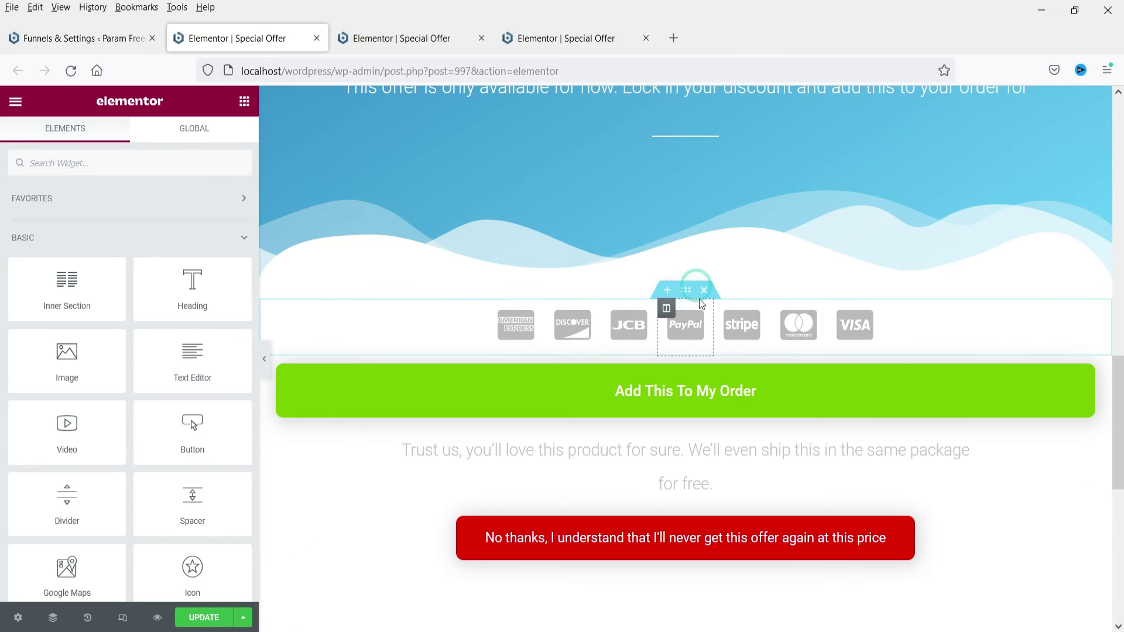
left_click(704, 282)
scroll(616, 358, "up", 10)
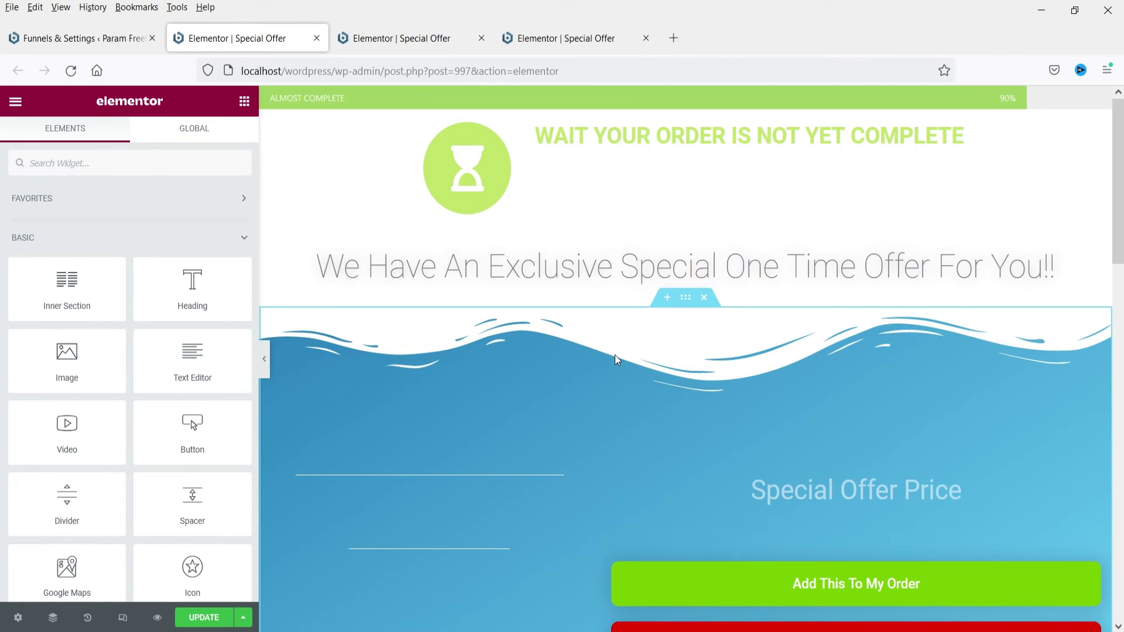
left_click(204, 618)
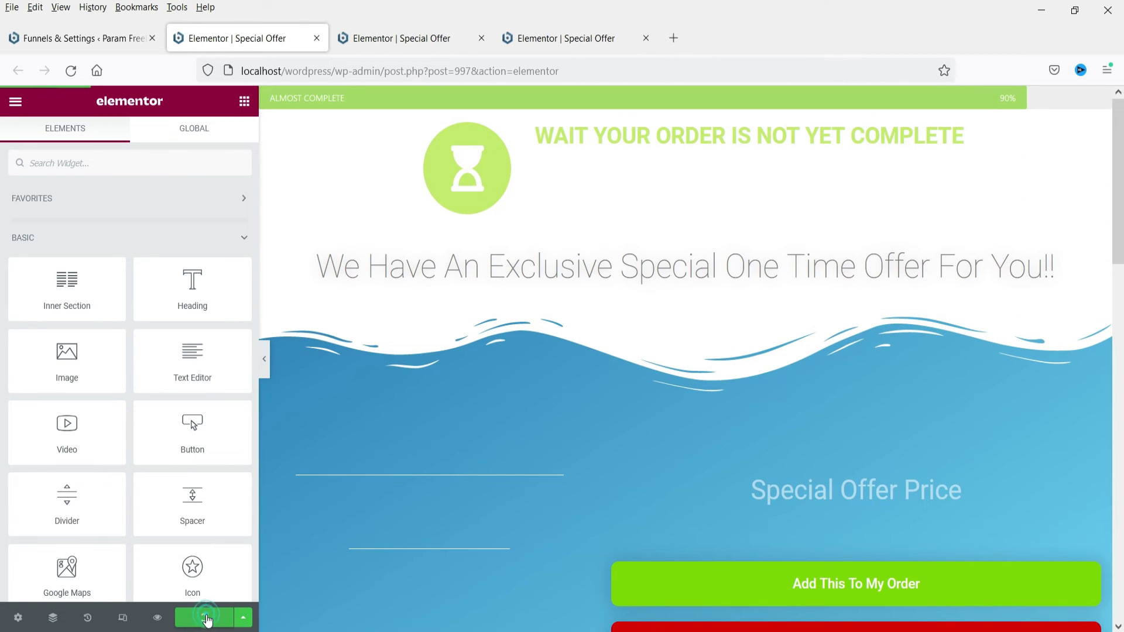
Return to the funnel settings and save the current changes.
left_click(52, 35)
scroll(400, 339, "down", 4)
left_click(191, 545)
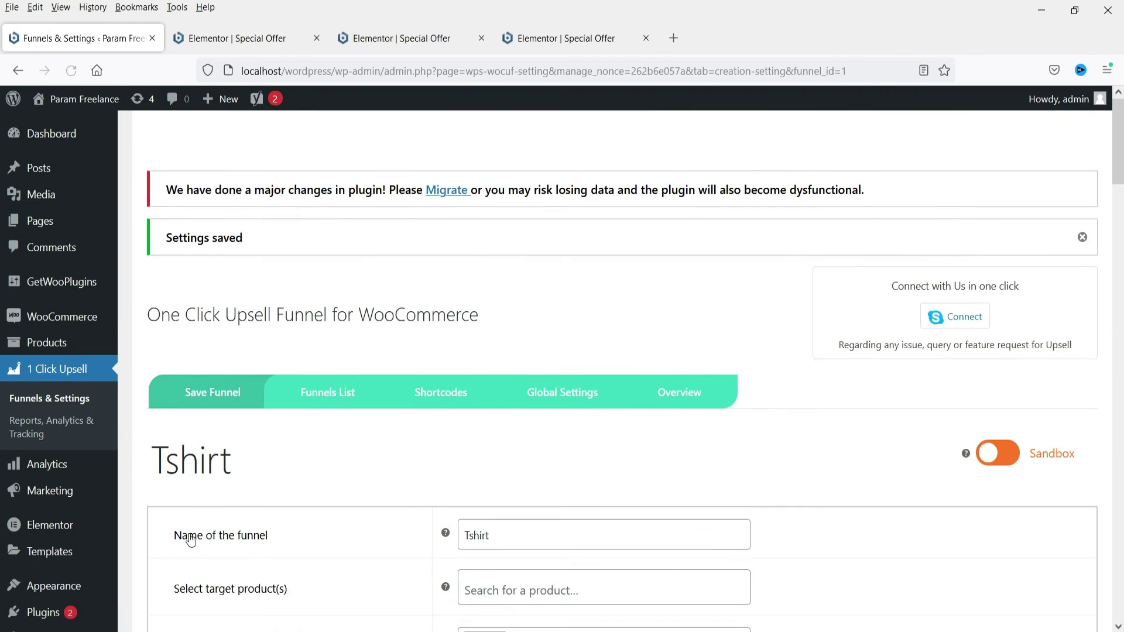
Set Offer #1's "After 'No thanks' go to" to Offer #2 and save the funnel.
scroll(479, 247, "down", 12)
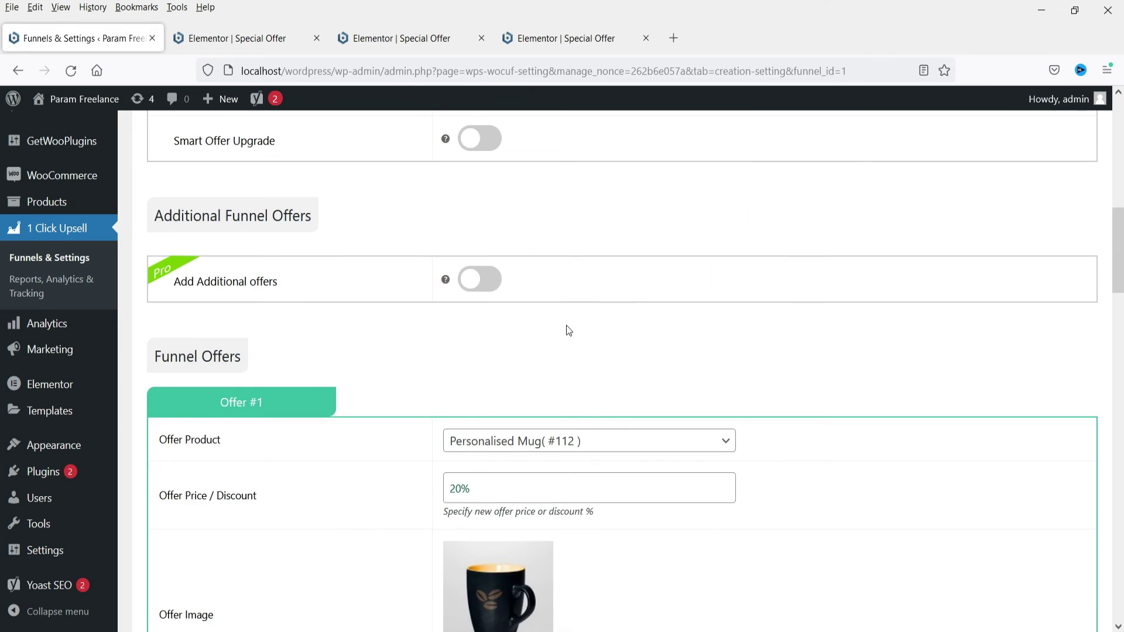
scroll(568, 330, "down", 8)
left_click(518, 320)
left_click(512, 363)
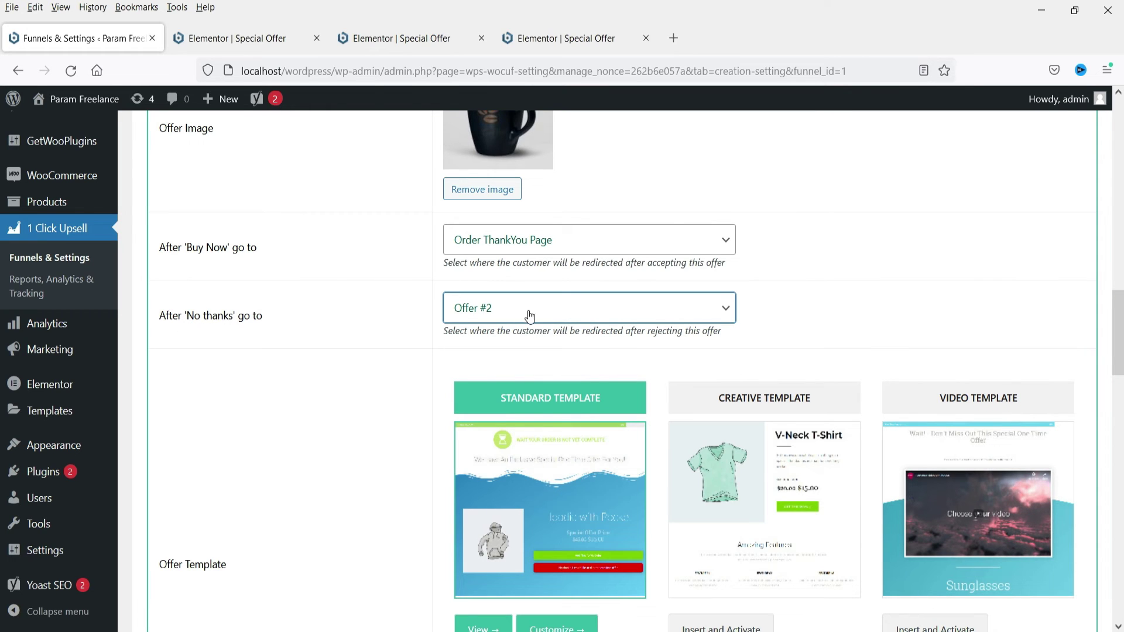
scroll(192, 323, "down", 20)
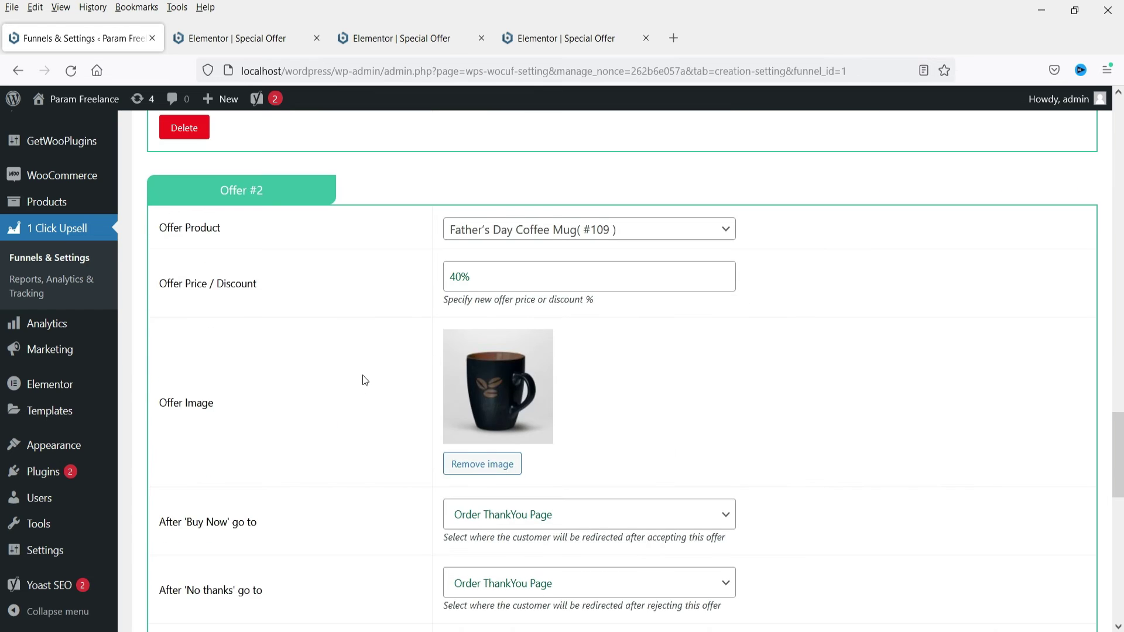
left_click(209, 542)
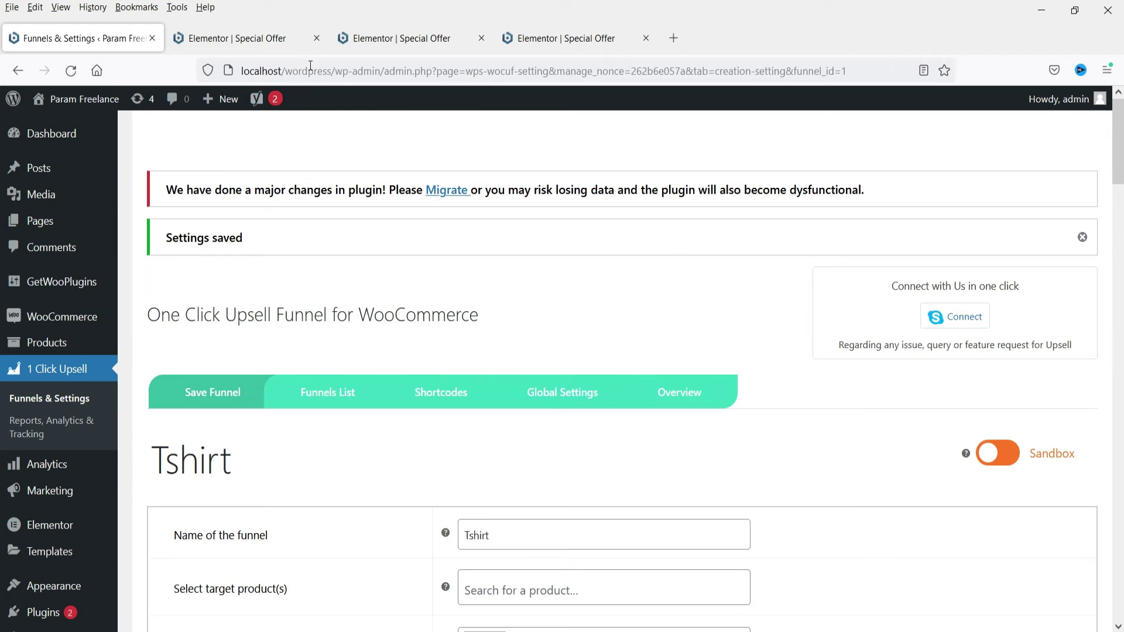
Check each open offer page editor tab in turn.
left_click(291, 38)
left_click(410, 38)
left_click(565, 38)
Add the Printed Brown Tshirt to the cart from its product page.
left_click(645, 38)
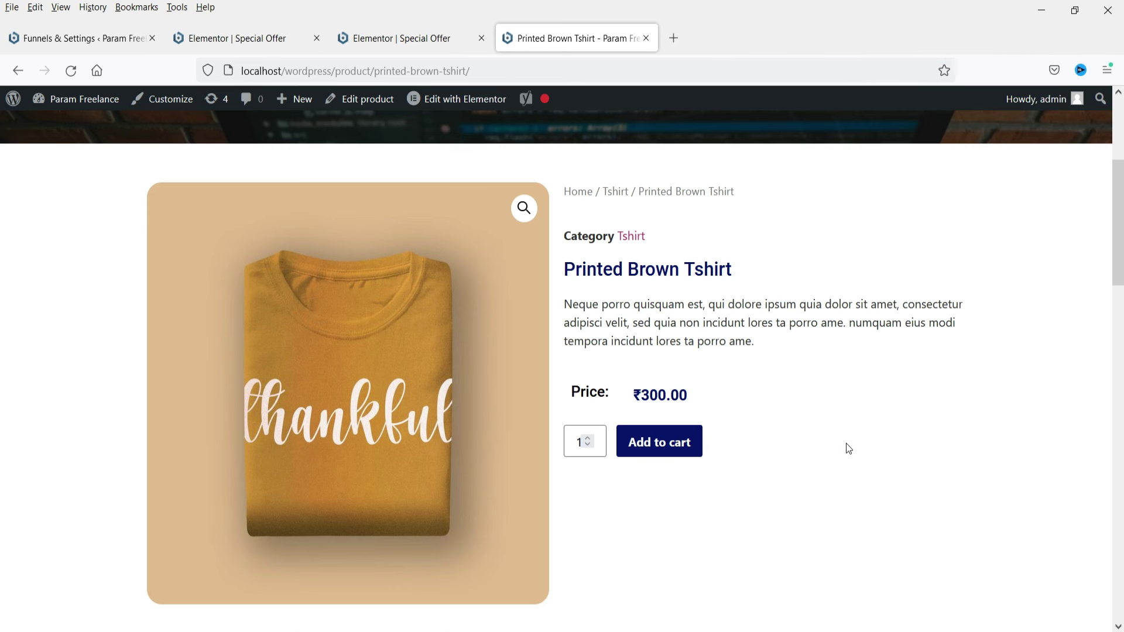
left_click(674, 443)
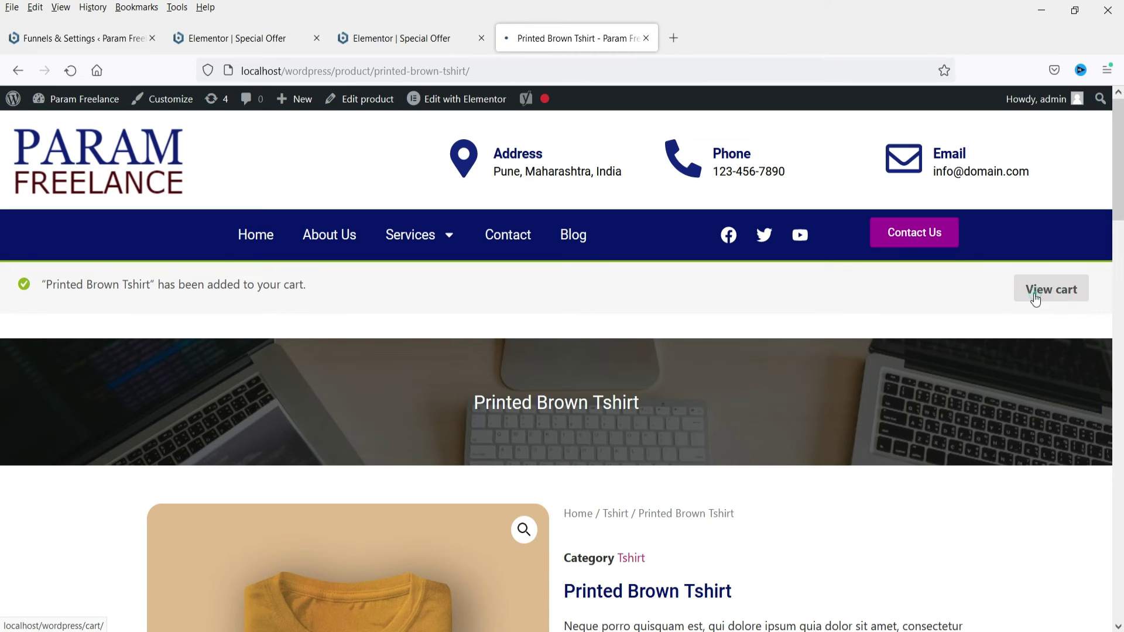
left_click(1035, 293)
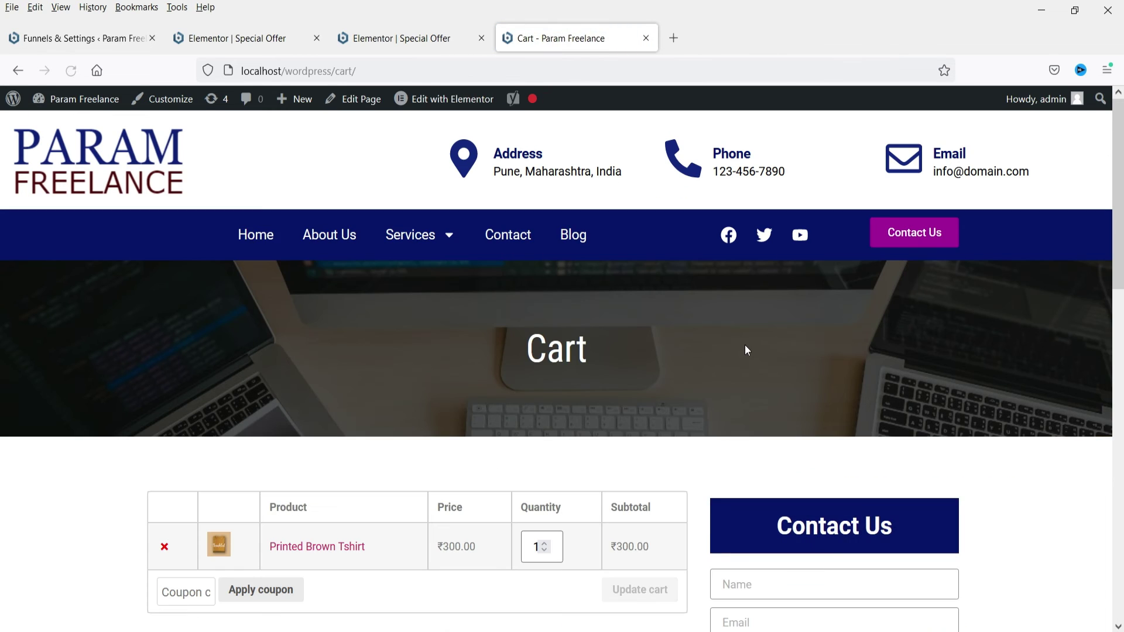
Proceed through checkout and place the cash-on-delivery order.
scroll(744, 345, "down", 5)
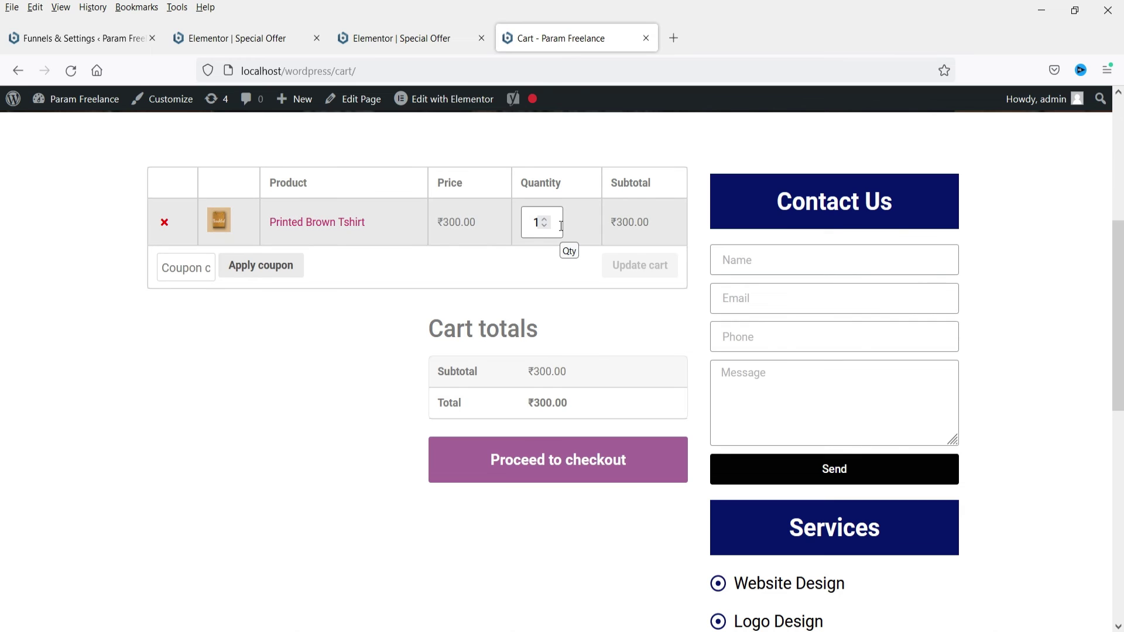
left_click(554, 467)
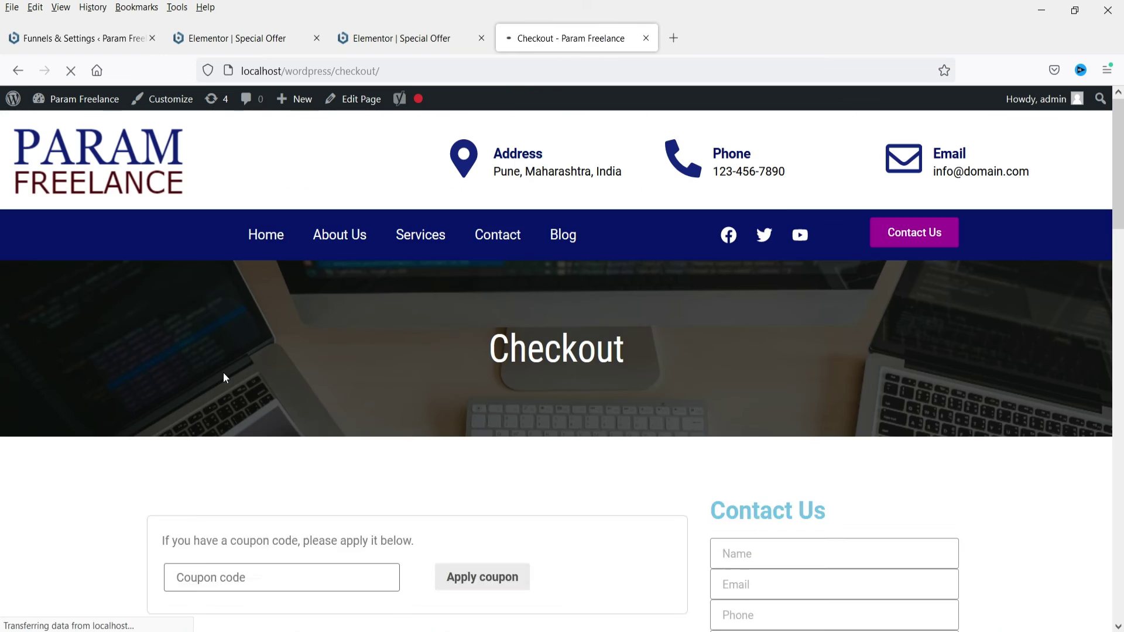
scroll(632, 316, "down", 15)
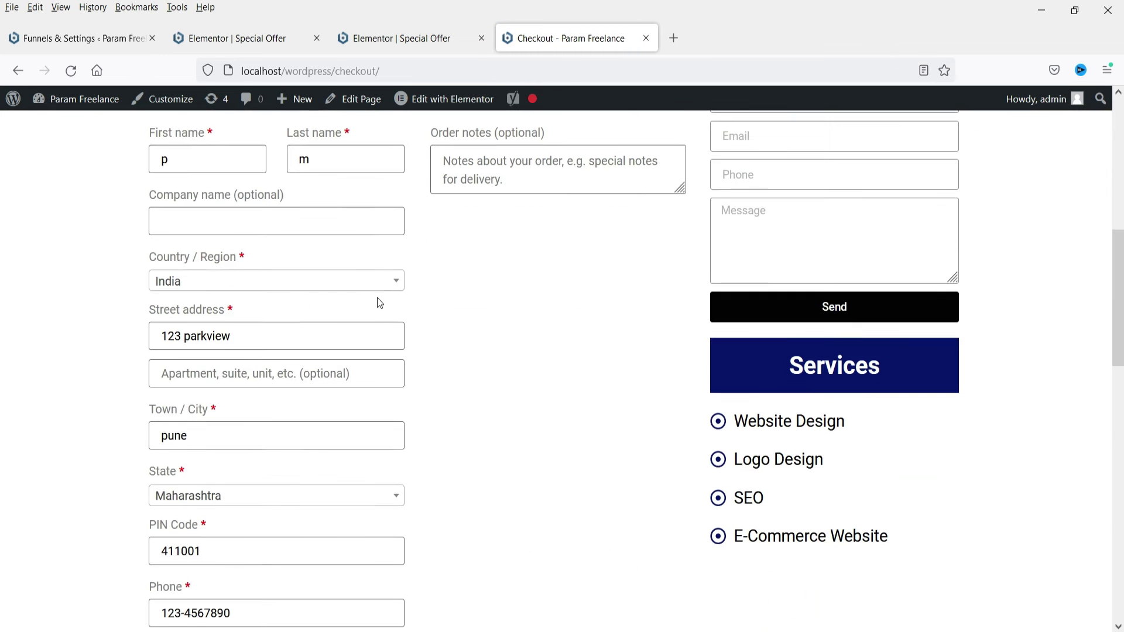
scroll(180, 248, "down", 3)
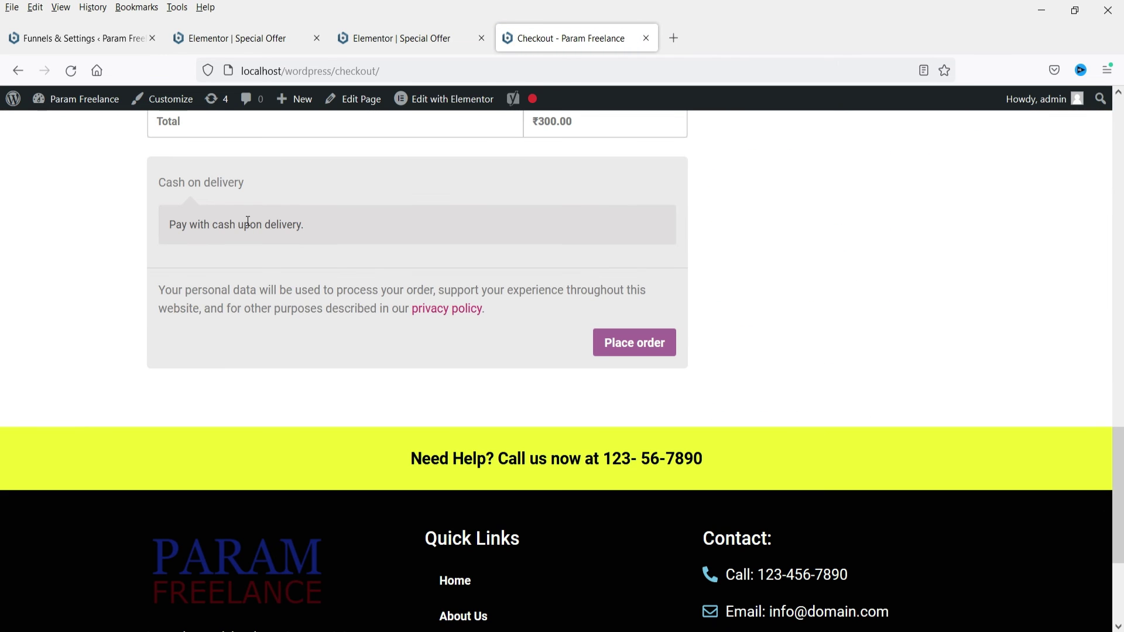
left_click(636, 346)
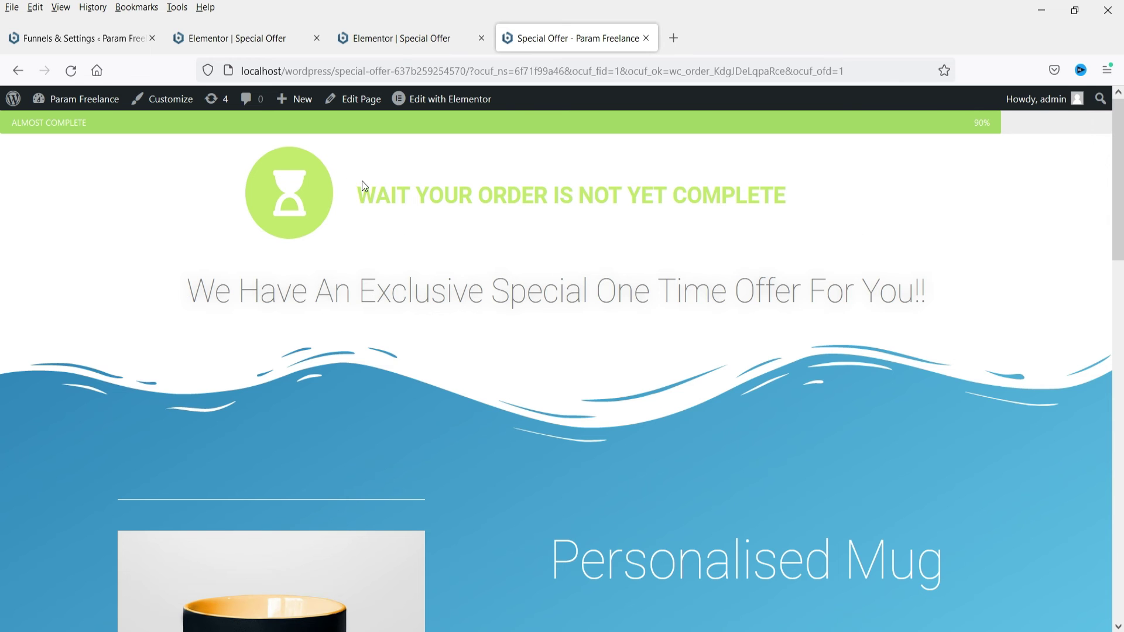
Decline the Personalised Mug one-time offer with the "No thanks" link.
scroll(726, 238, "down", 5)
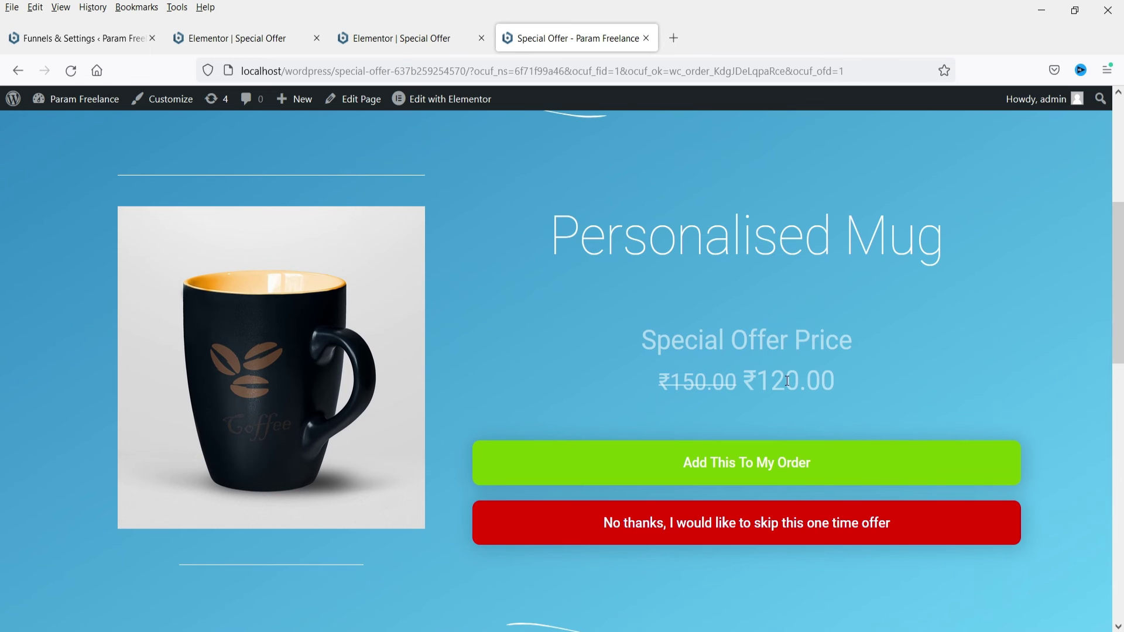
scroll(788, 381, "down", 2)
scroll(537, 286, "down", 3)
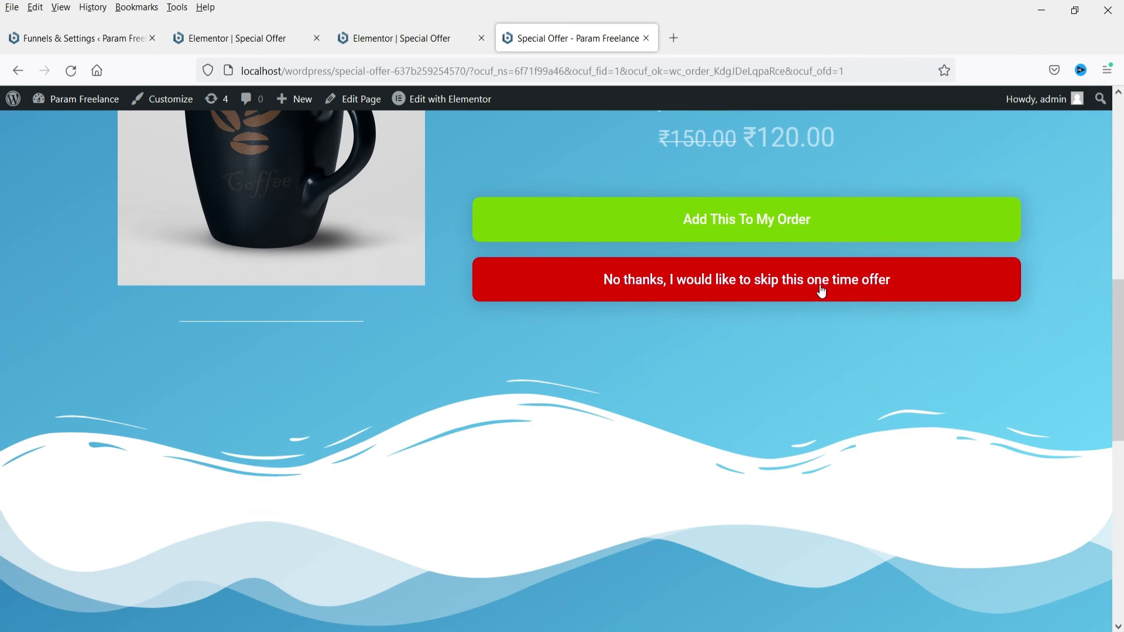
left_click(749, 290)
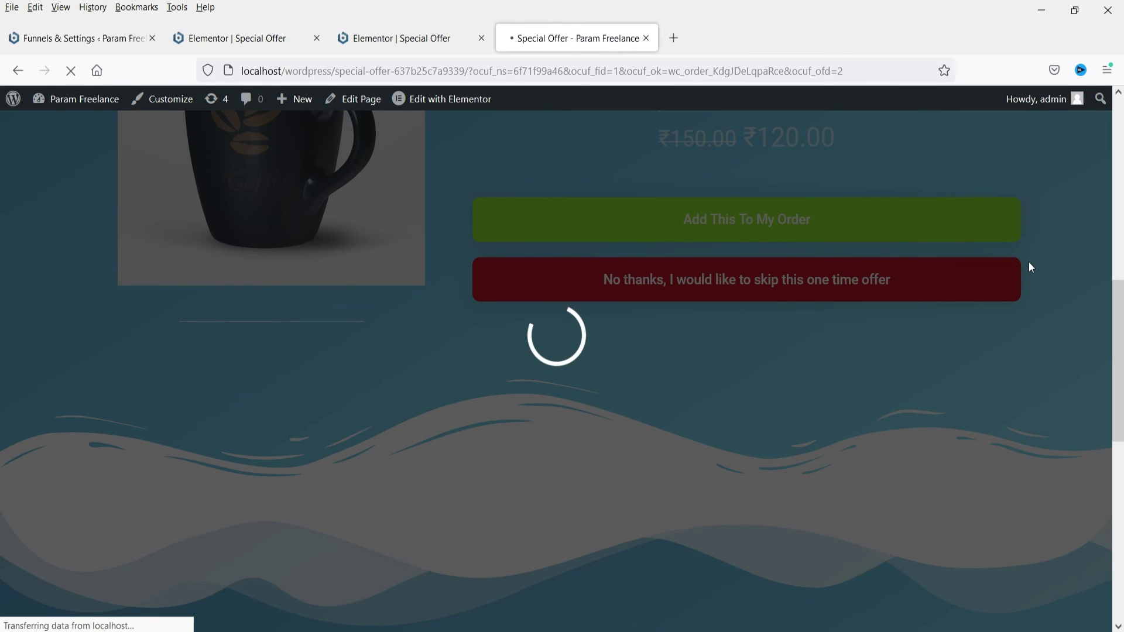
Accept the Father's Day Coffee Mug offer at ₹90.00 with "Add This To My Order".
scroll(554, 250, "down", 4)
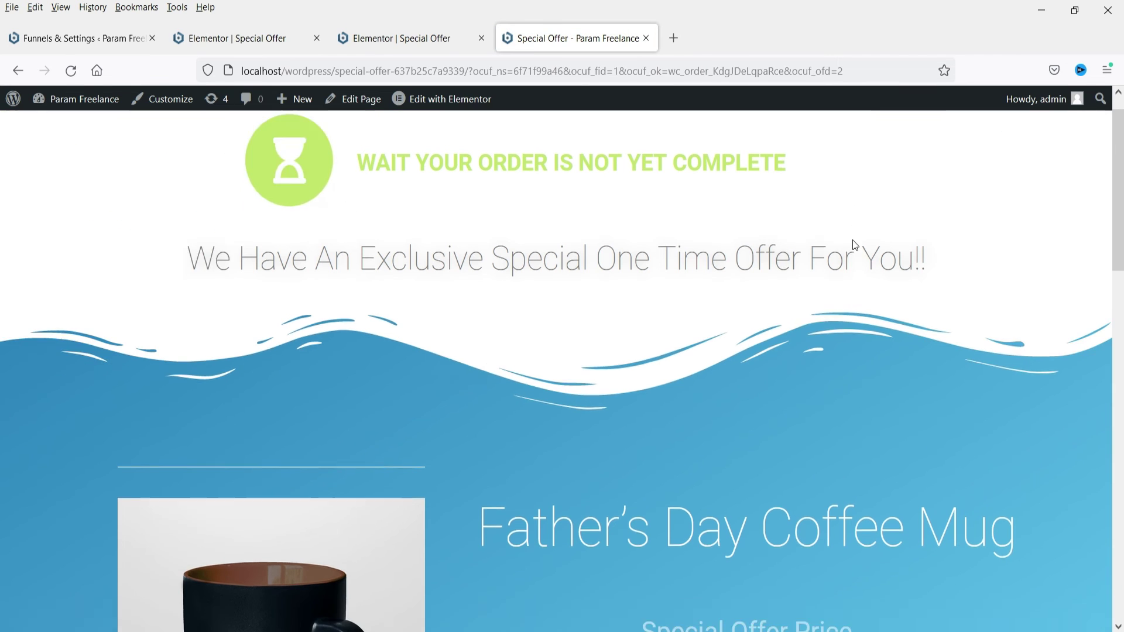
scroll(812, 343, "down", 2)
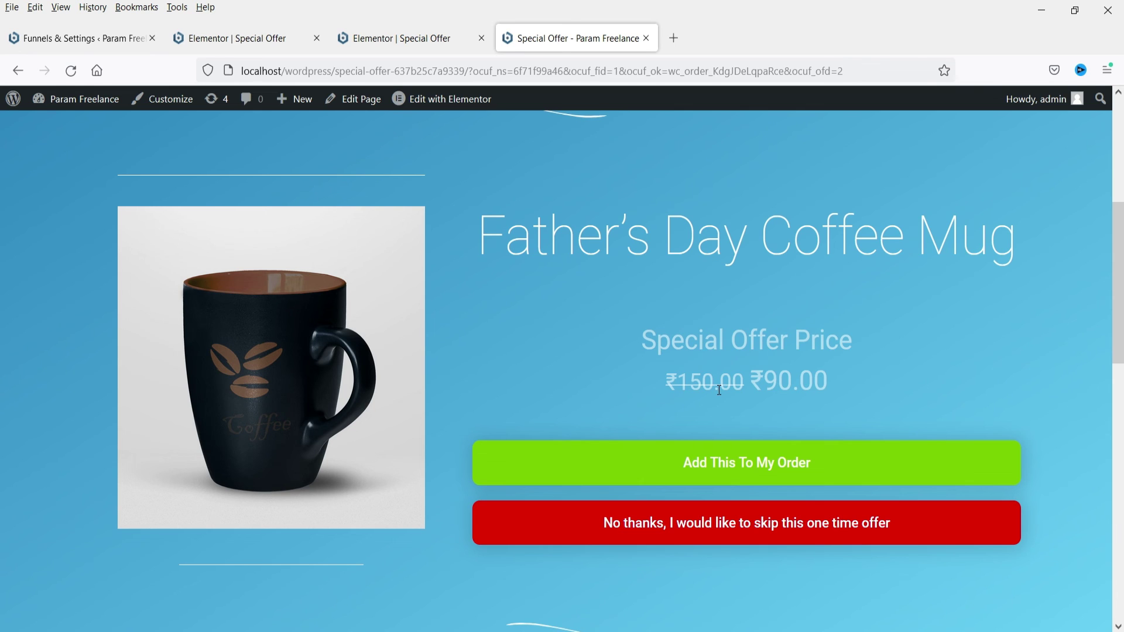
left_click(751, 473)
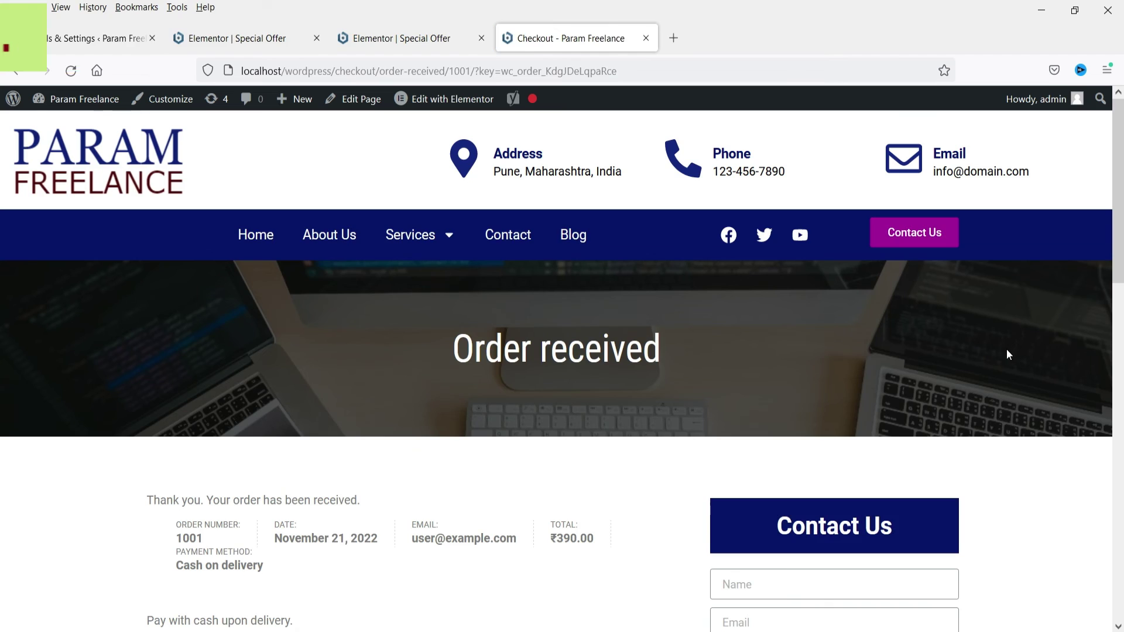
scroll(1007, 348, "down", 7)
scroll(88, 363, "up", 3)
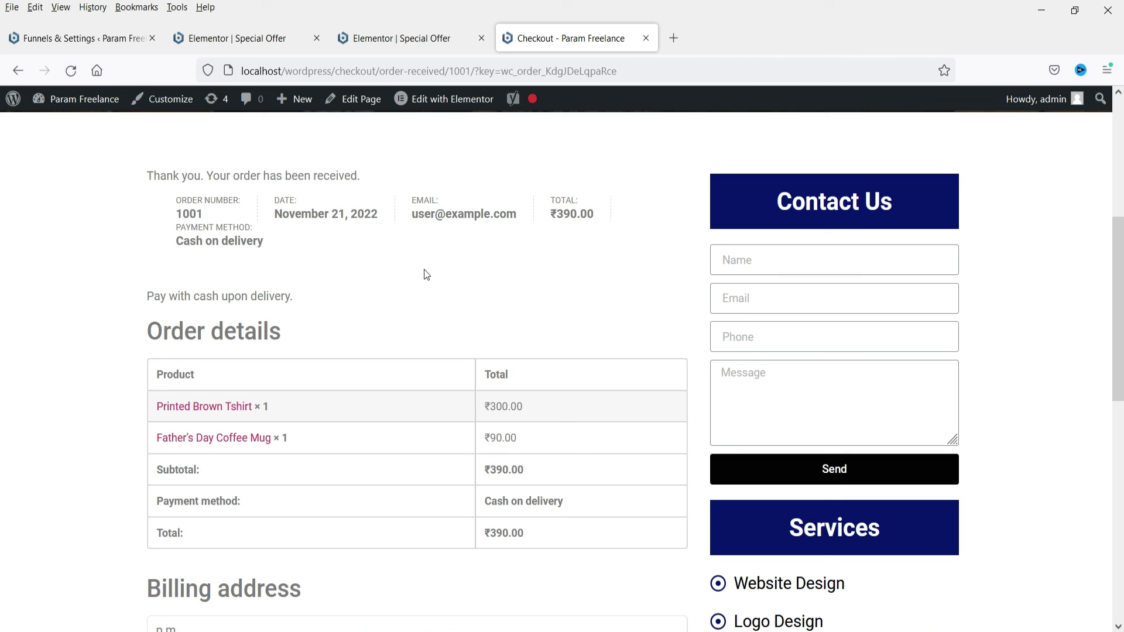
left_click(524, 307)
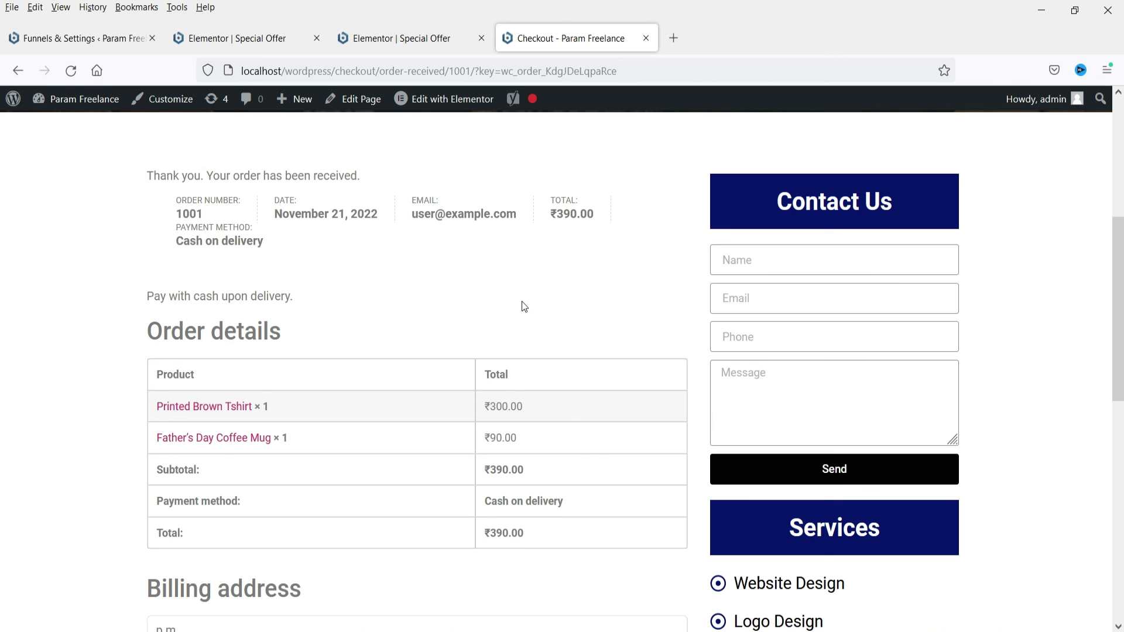